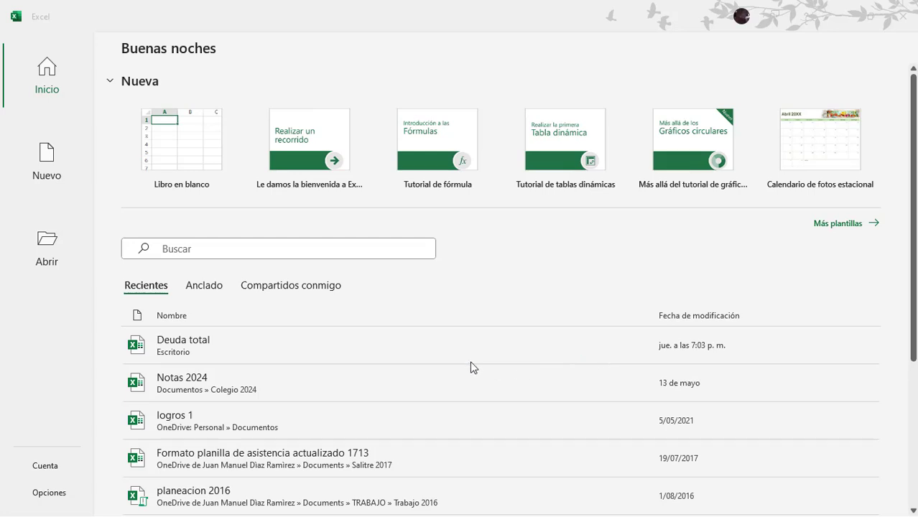
Create a blank workbook and enter the heading "Dato" in cell C5
click(186, 138)
click(187, 138)
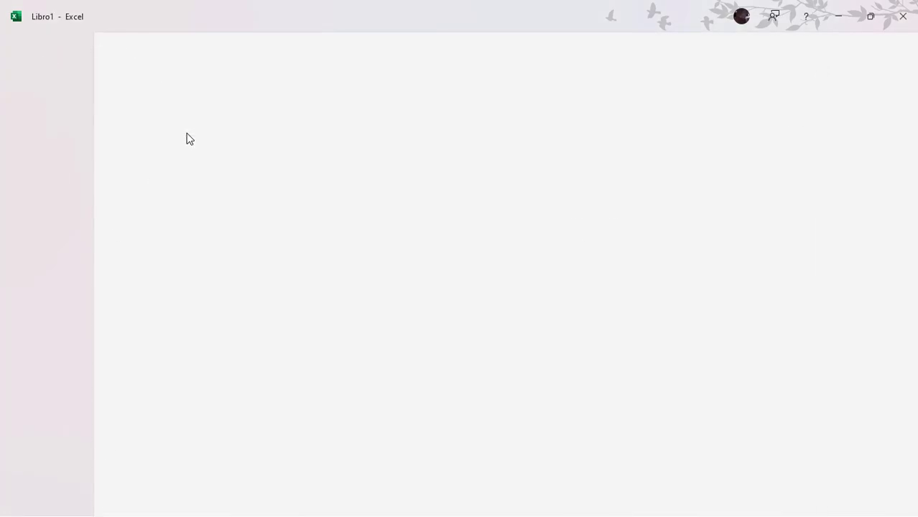
click(175, 253)
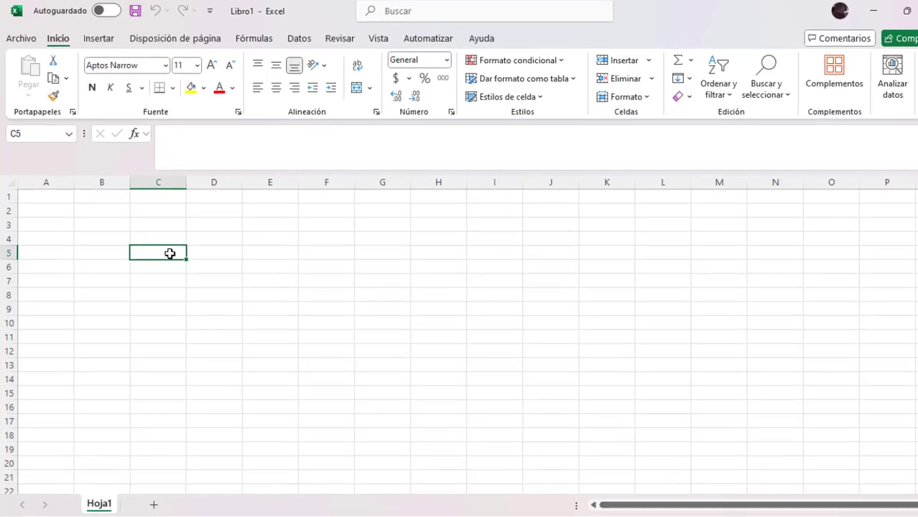
text(Dato)
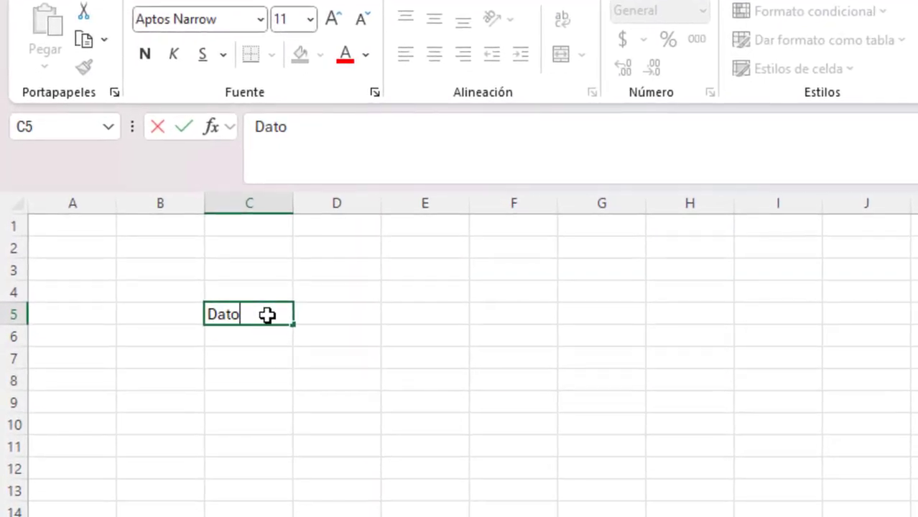
Enter the heading "Número" in cell B5
key(Left)
text(Ní)
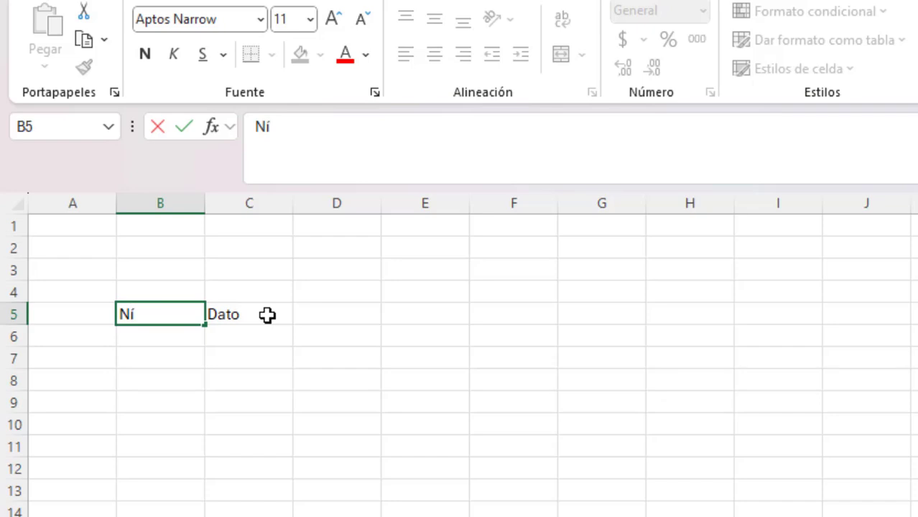
key(BackSpace)
text(u)
key(BackSpace)
text(émro)
key(BackSpace)
key(BackSpace)
key(BackSpace)
key(BackSpace)
text(úmero)
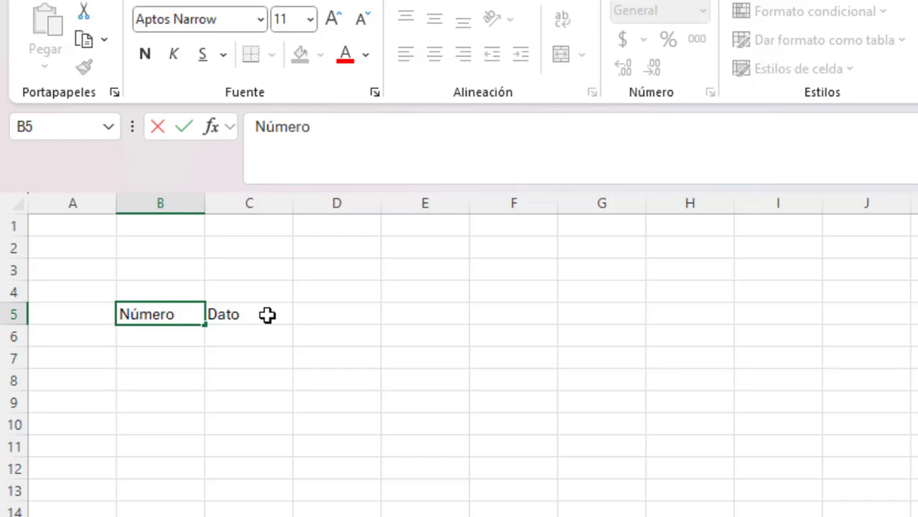
Enter the heading "Fuente (El lugar o libro del que saqué la información)" in cell D5
click(268, 314)
key(Tab)
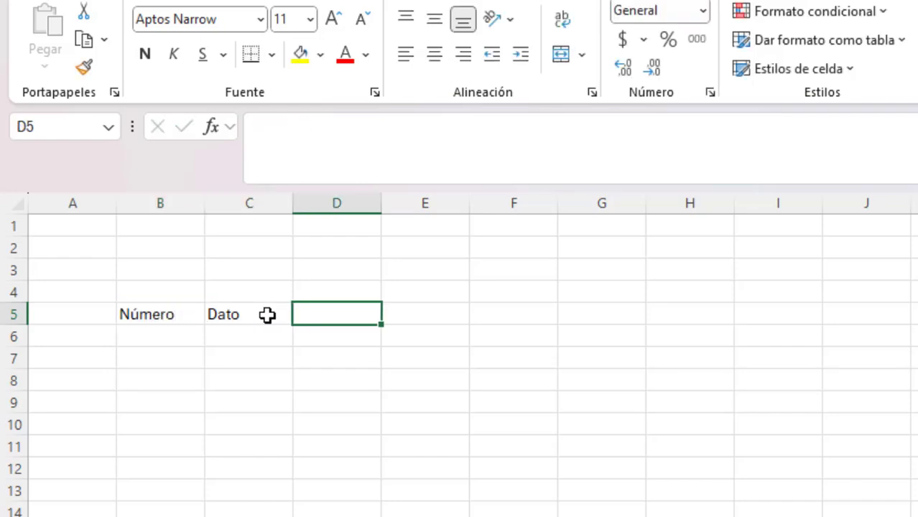
text(Fuente)
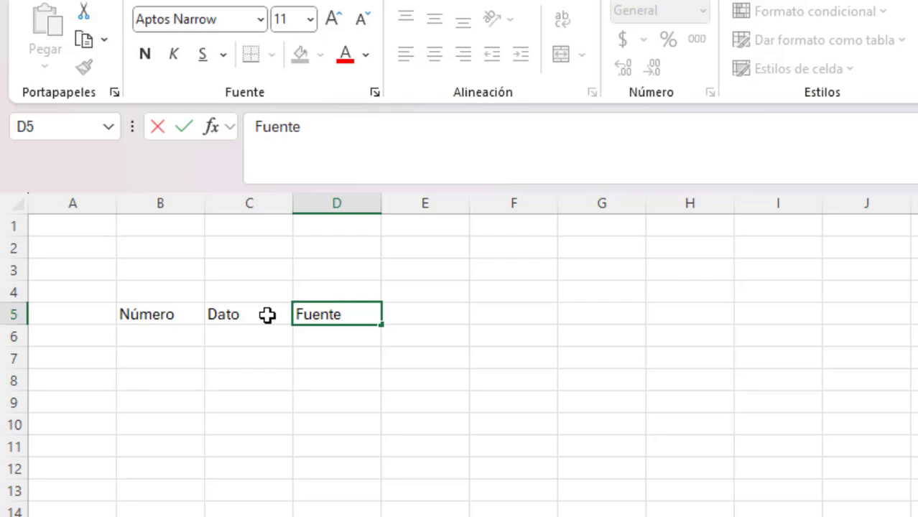
text( (El lu)
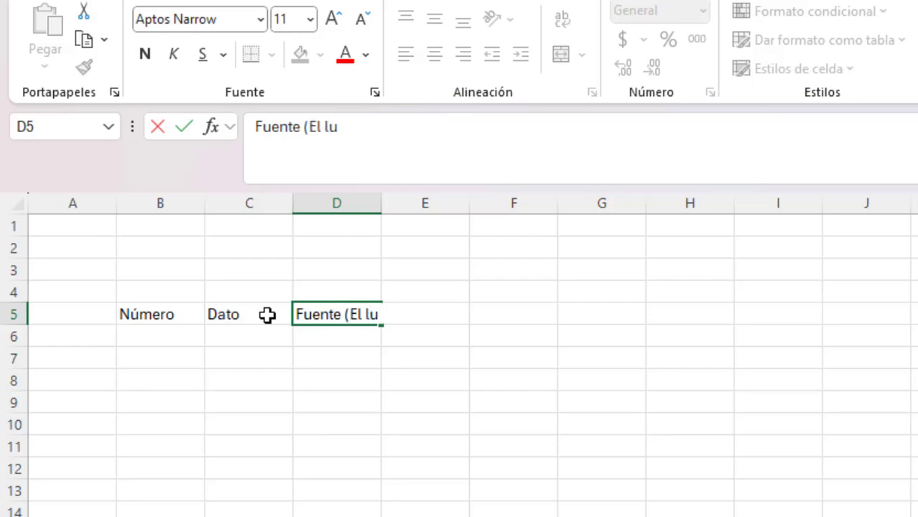
text(gar o )
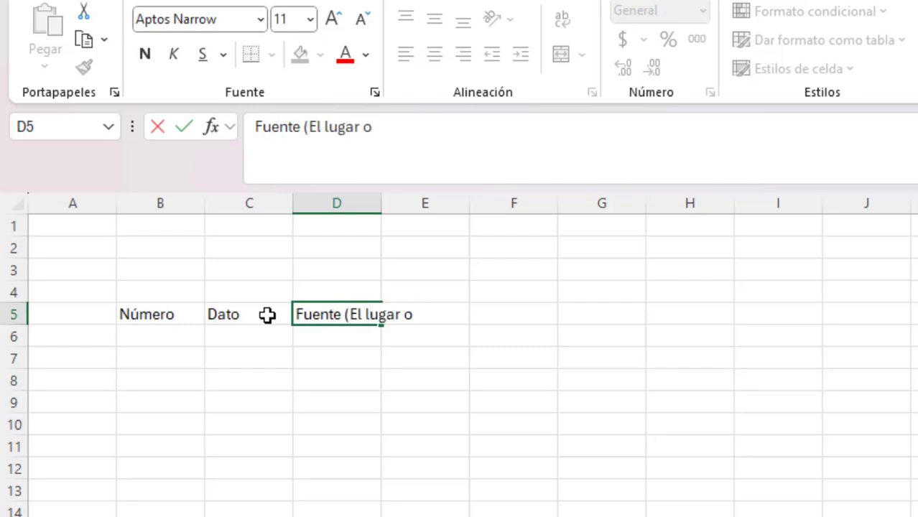
text(libr)
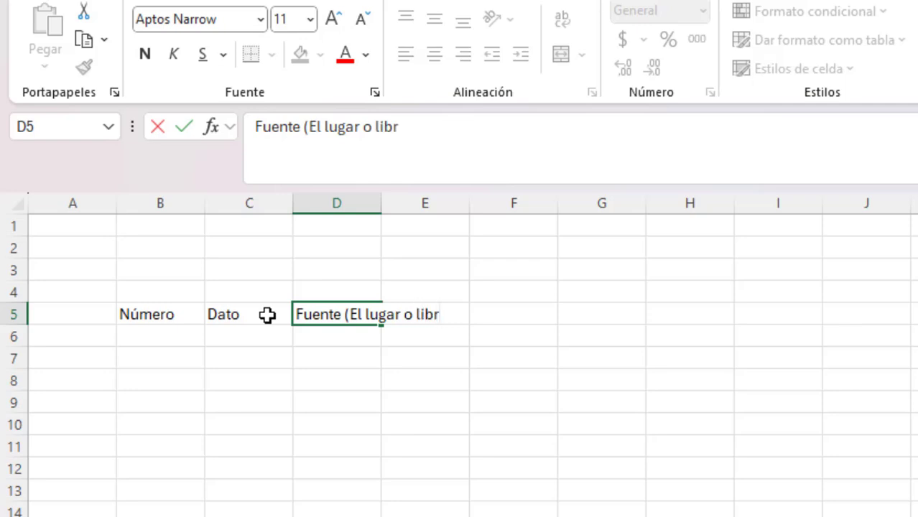
text(o del q)
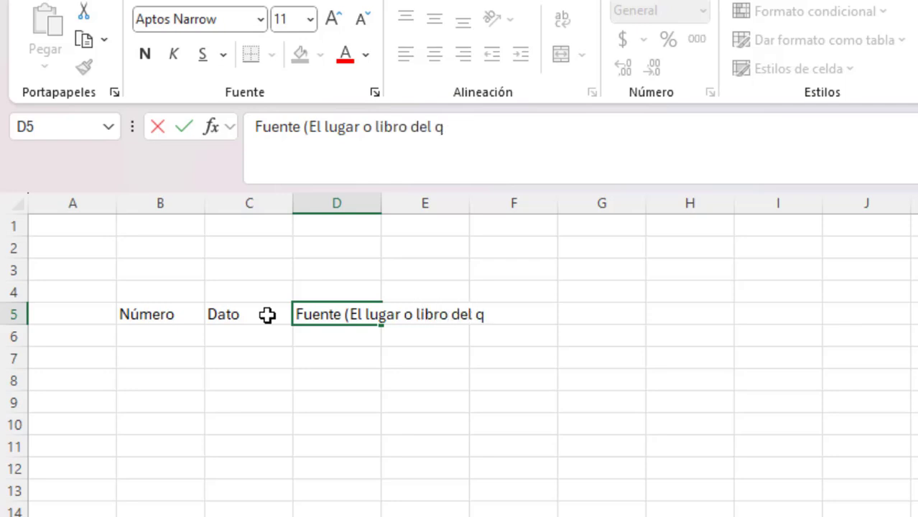
text(ue saqué la)
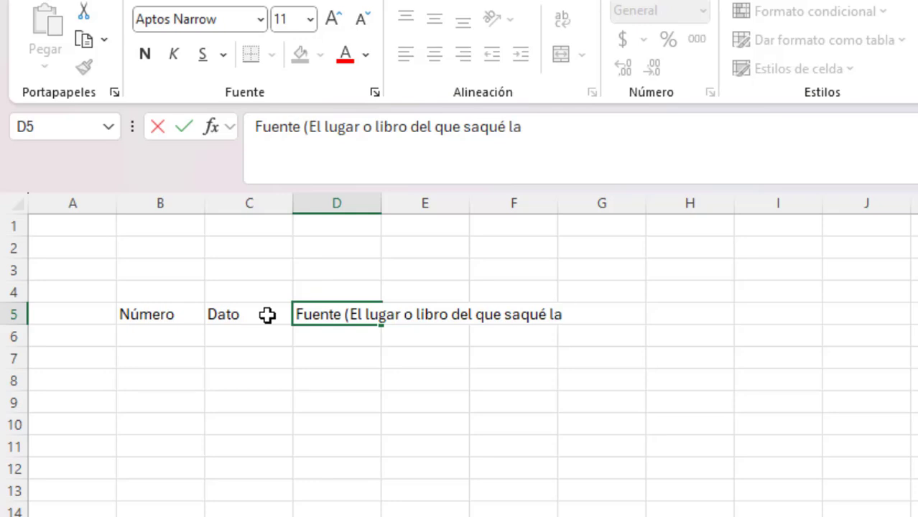
text( información)
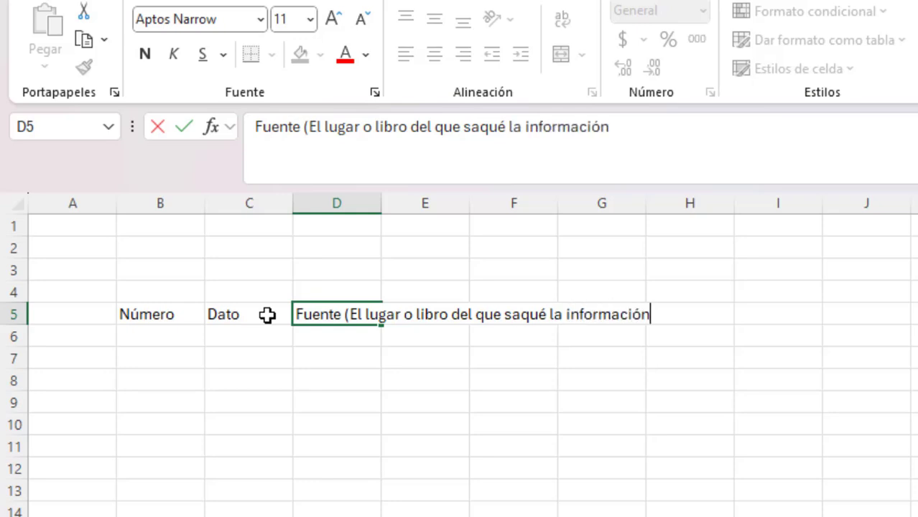
text())
key(Return)
key(Up)
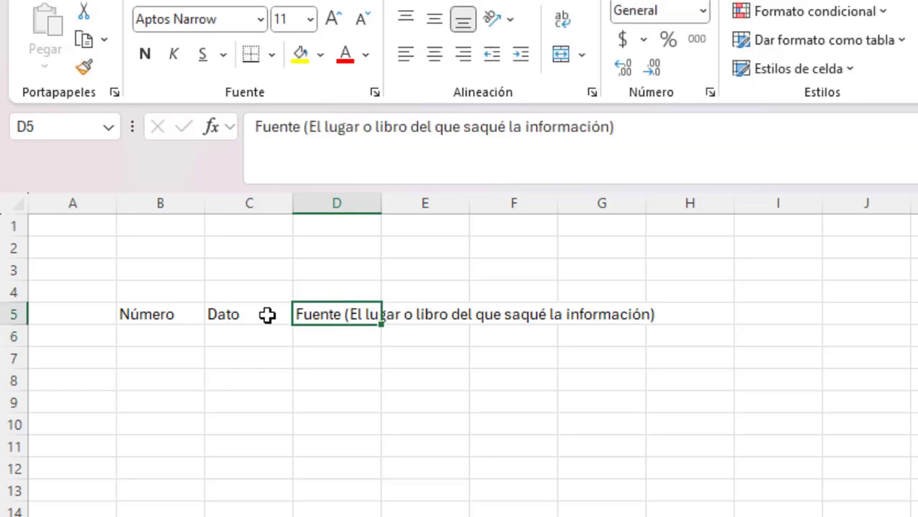
Enter the heading "Conclusión" in cell E5
key(Right)
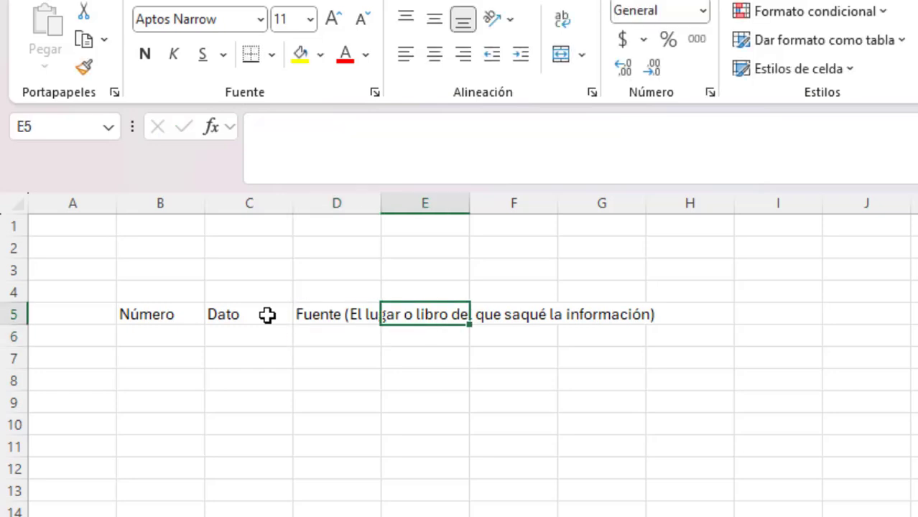
text(Conclusión)
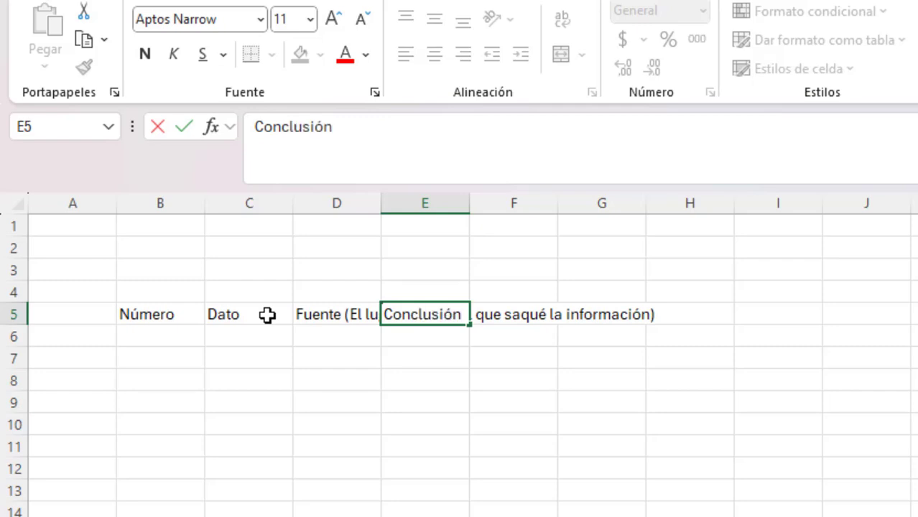
key(Return)
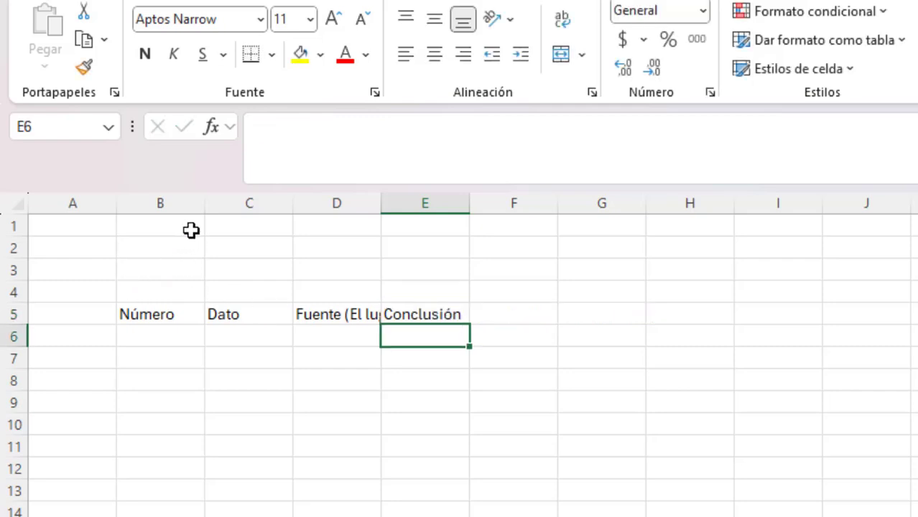
Narrow column B to fit its heading and widen columns C, D and E considerably
drag(209, 208, 182, 208)
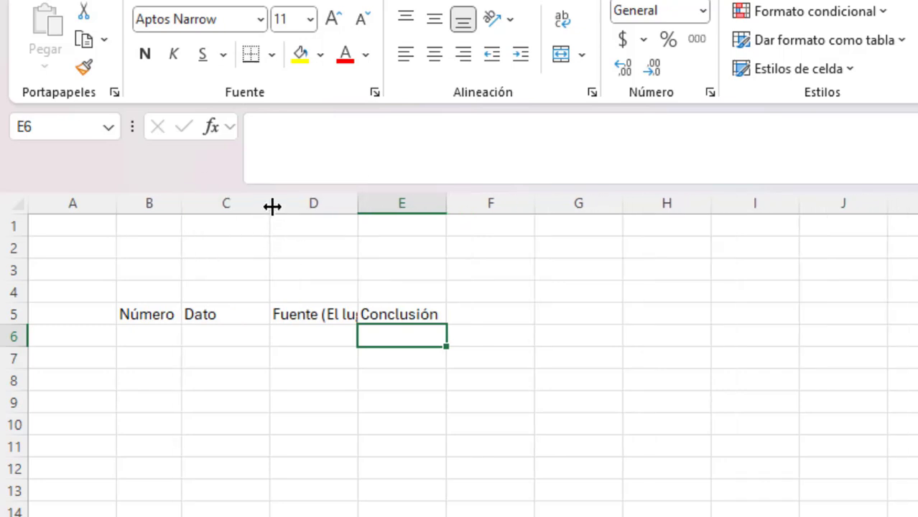
drag(272, 207, 507, 209)
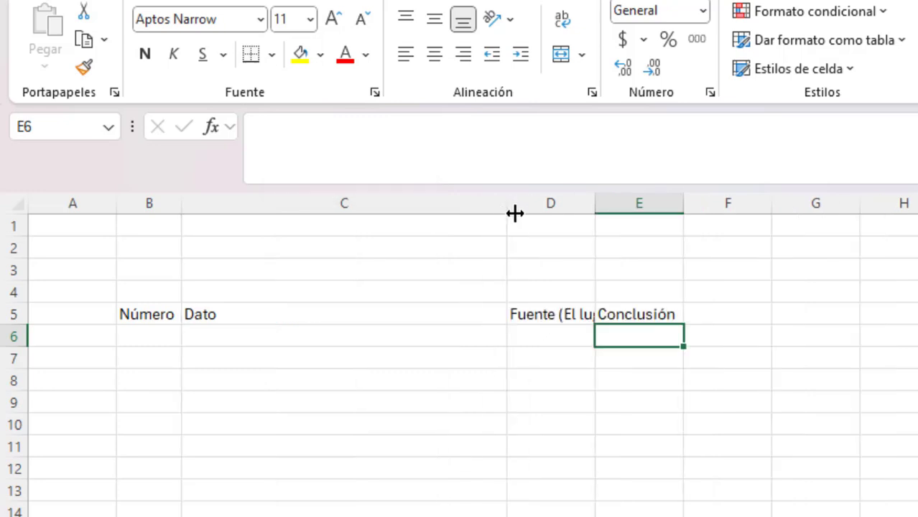
drag(598, 204, 797, 209)
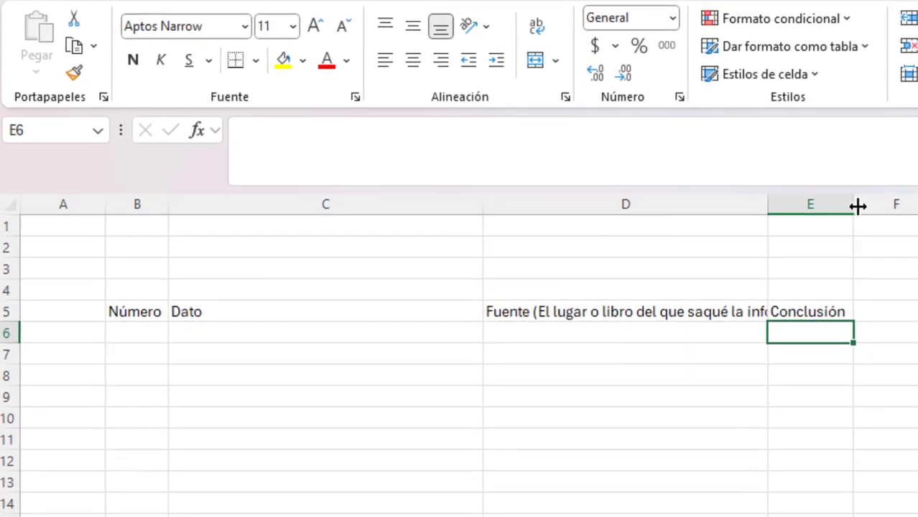
drag(868, 204, 917, 204)
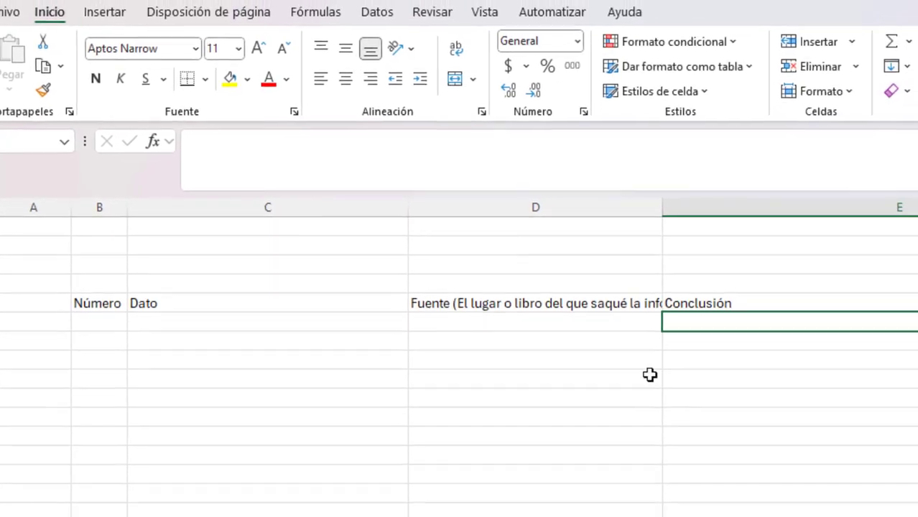
Wrap the text in header cells B5:E5 and center it both vertically and horizontally
click(717, 305)
click(607, 306)
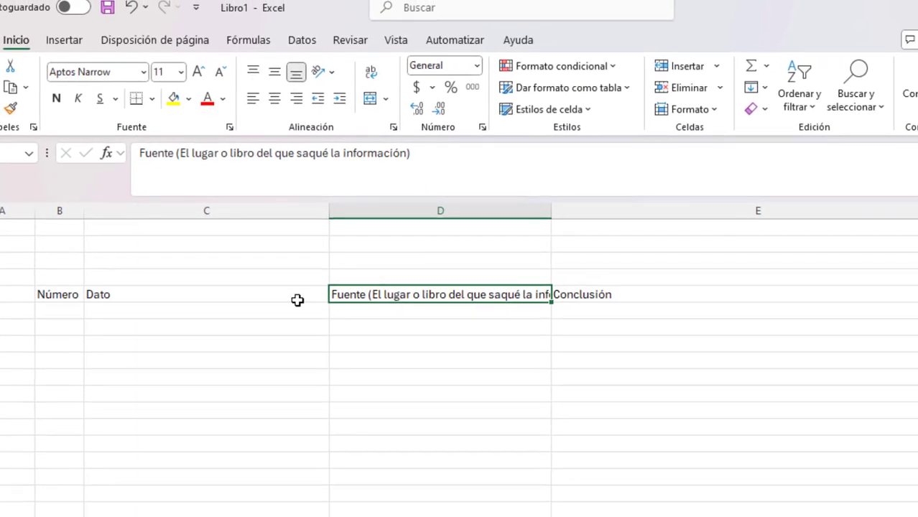
drag(34, 291, 564, 296)
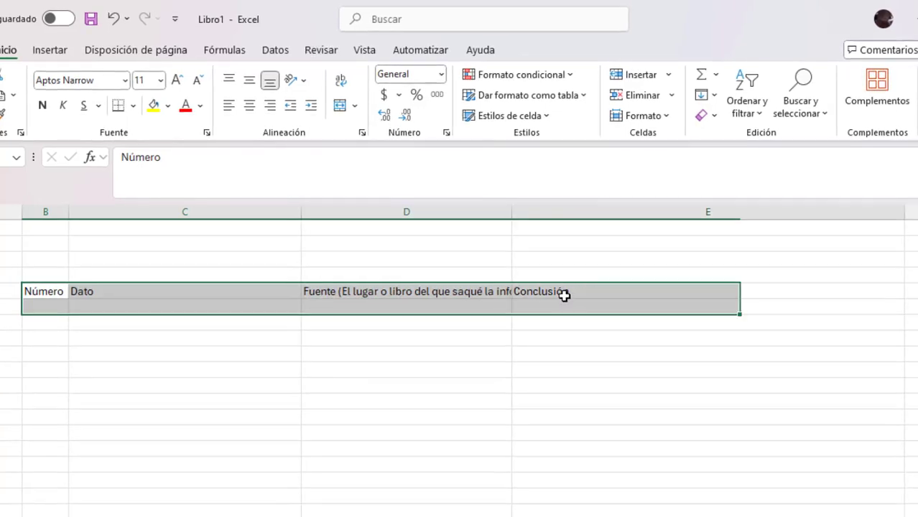
click(342, 82)
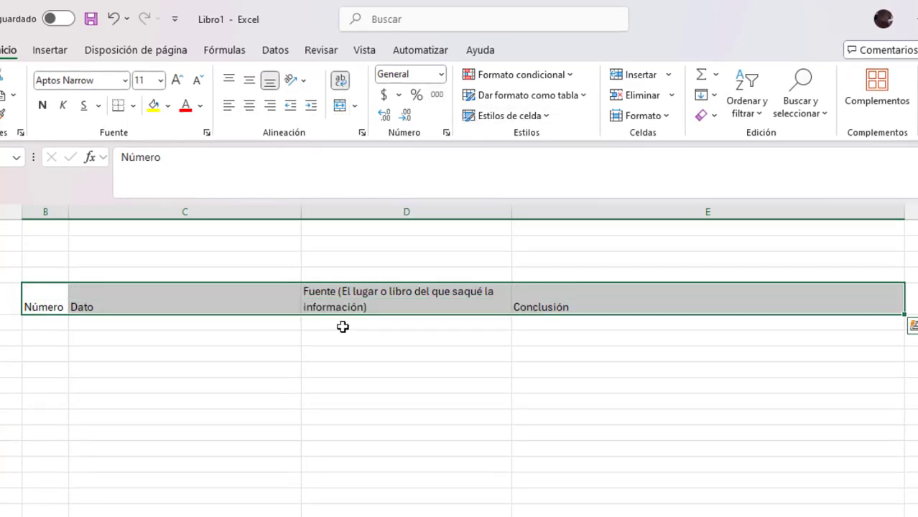
click(250, 80)
click(249, 106)
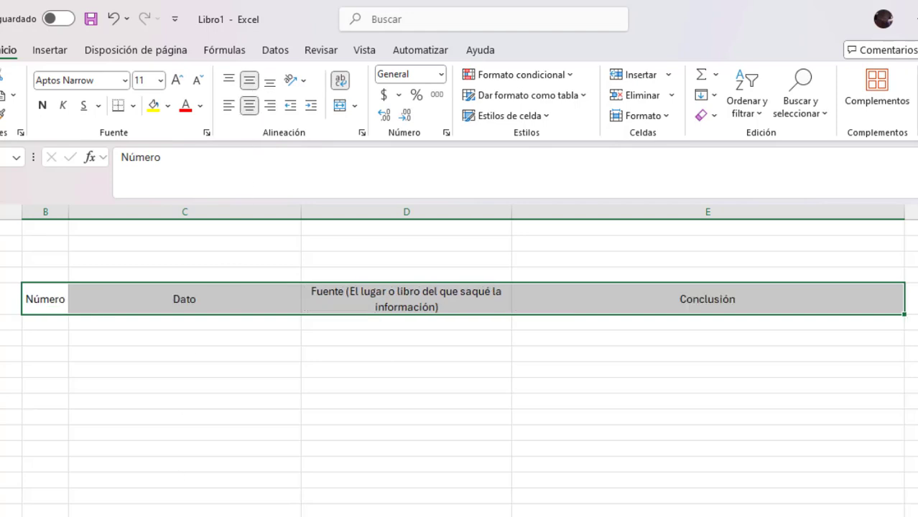
Copy "Una plantilla con buenos jugadores de fútbol incluye a:" from the Notepad notes into cell C6 and wrap its text
key(alt+Tab)
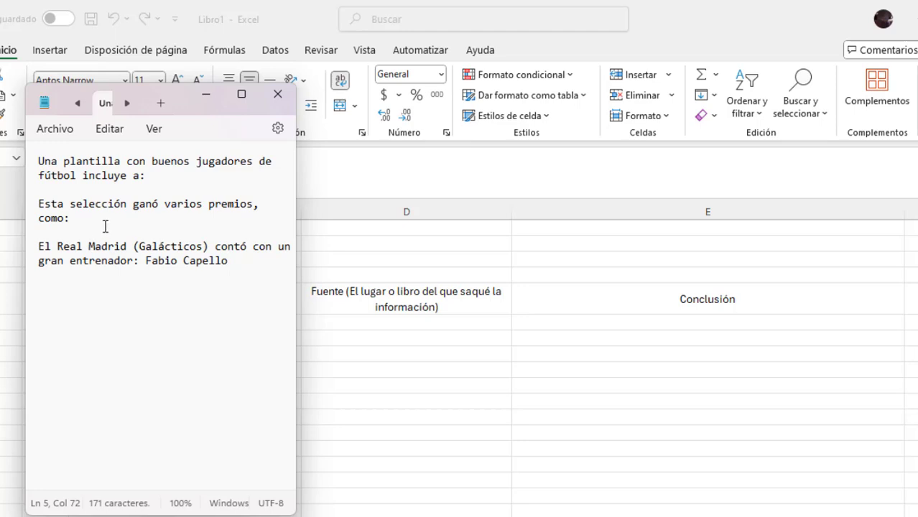
drag(38, 163, 146, 178)
key(ctrl+c)
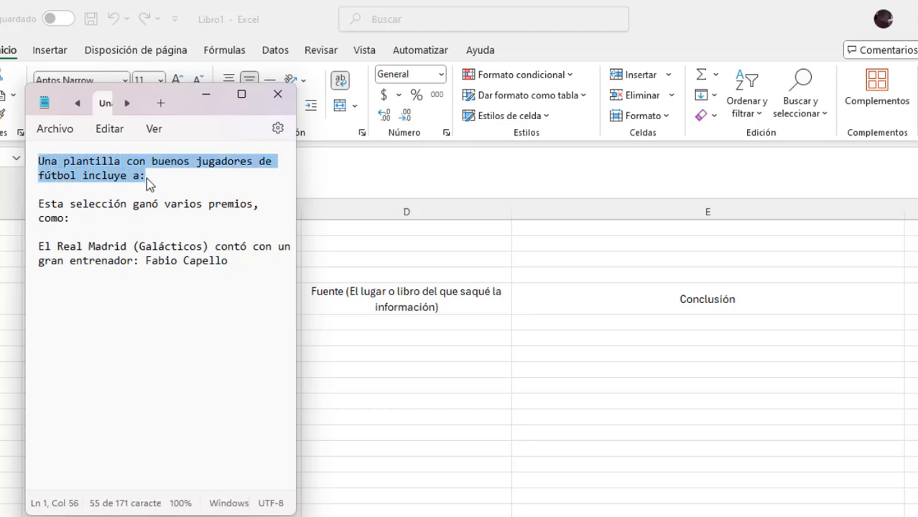
click(353, 327)
click(184, 328)
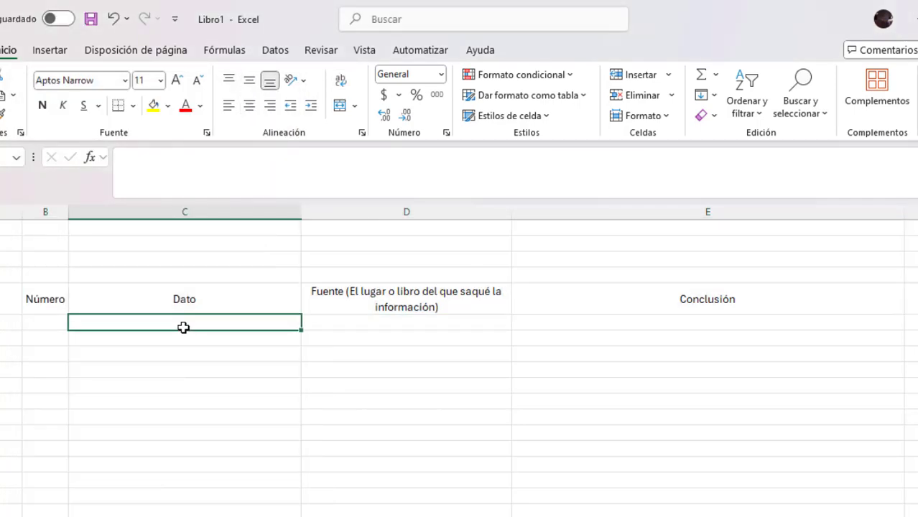
key(ctrl+v)
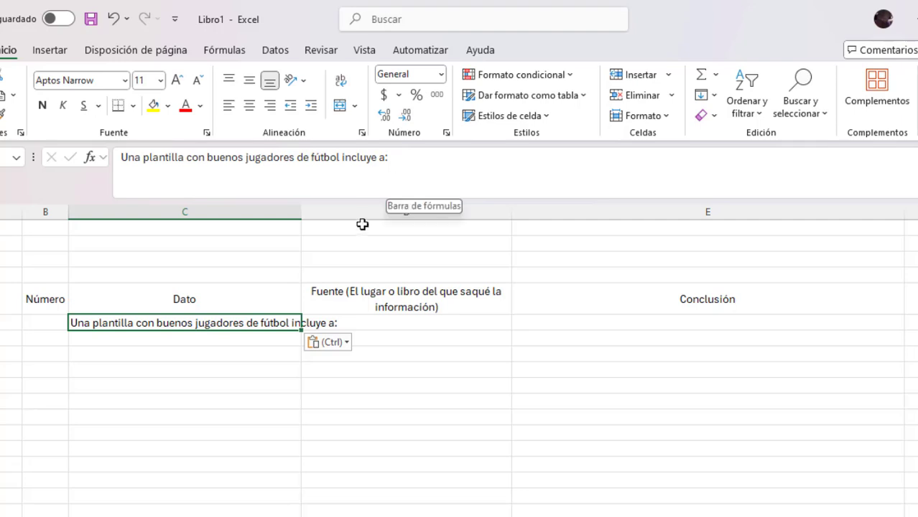
click(340, 80)
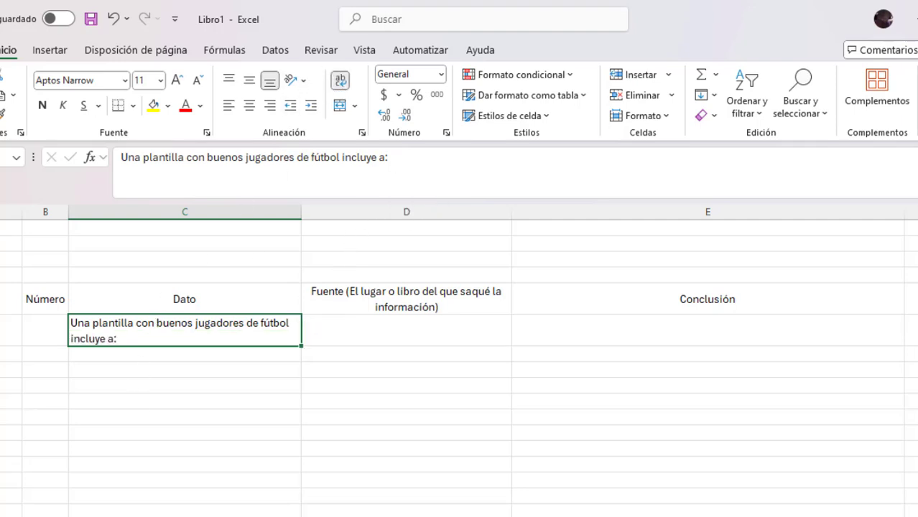
Copy "Esta selección ganó varios premios, como:" from the Notepad notes into cell C7
key(alt+Tab)
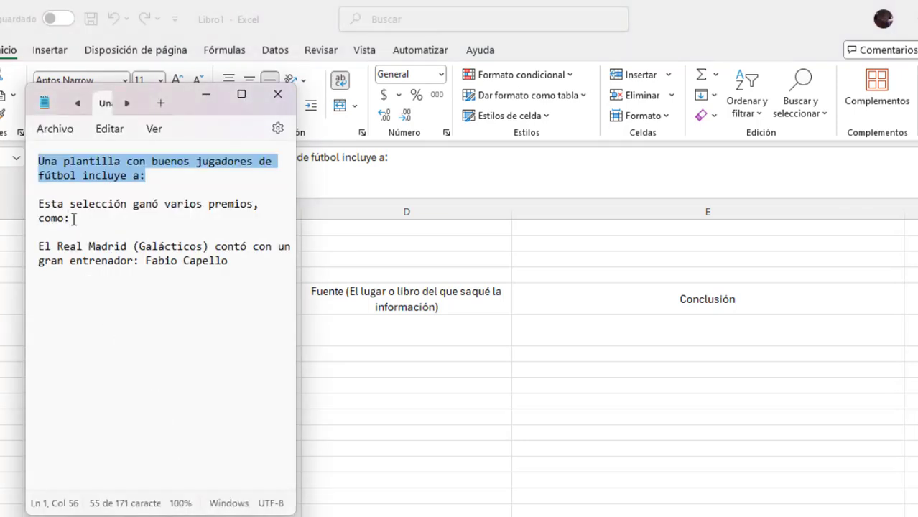
drag(71, 218, 32, 210)
key(ctrl+c)
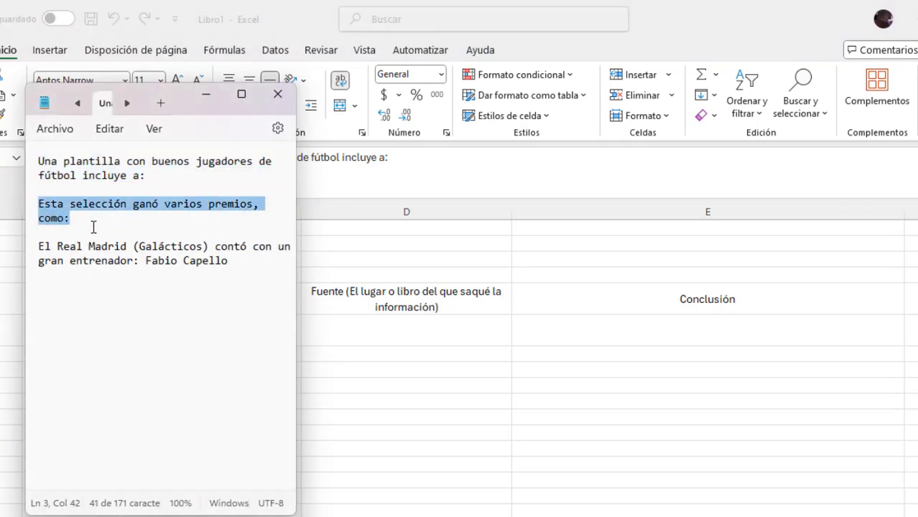
click(250, 330)
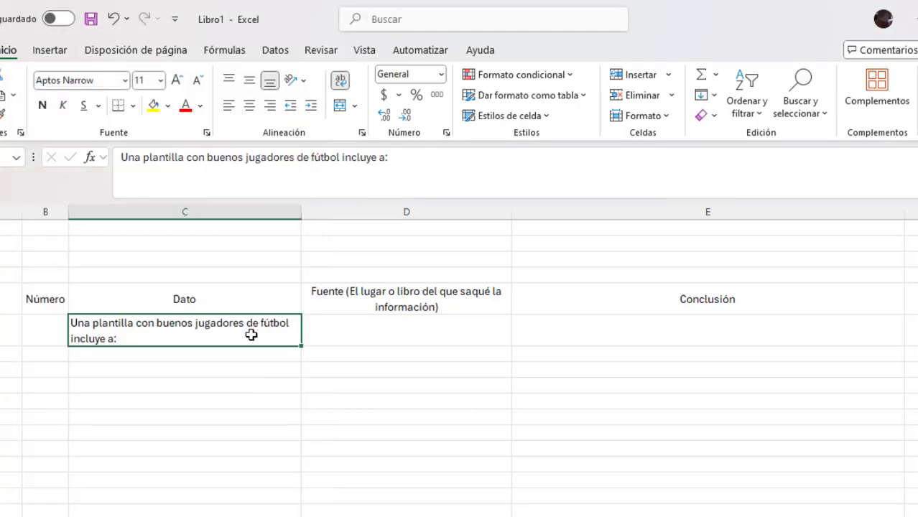
click(212, 354)
key(ctrl+v)
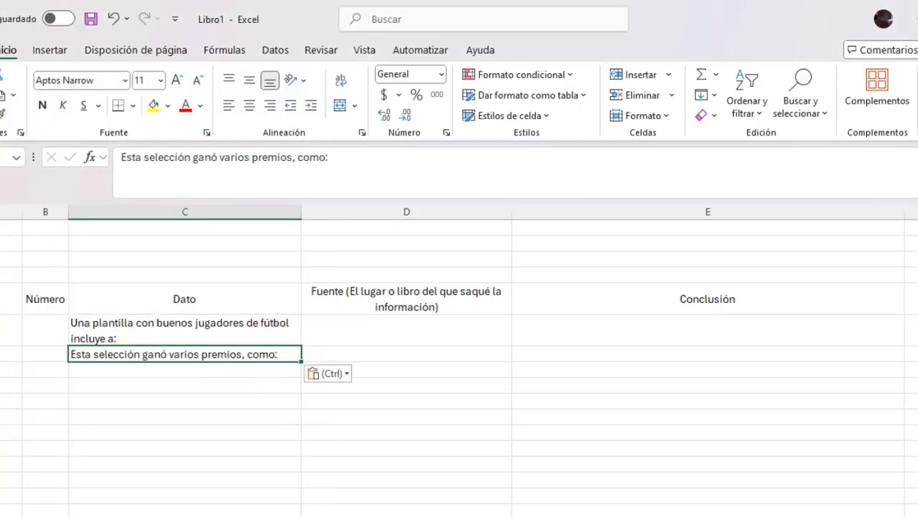
Copy "El Real Madrid (Galácticos) contó con un gran entrenador: Fabio Capello" from the Notepad notes into cell C8 and wrap its text
key(alt+Tab)
drag(227, 261, 34, 248)
key(ctrl+c)
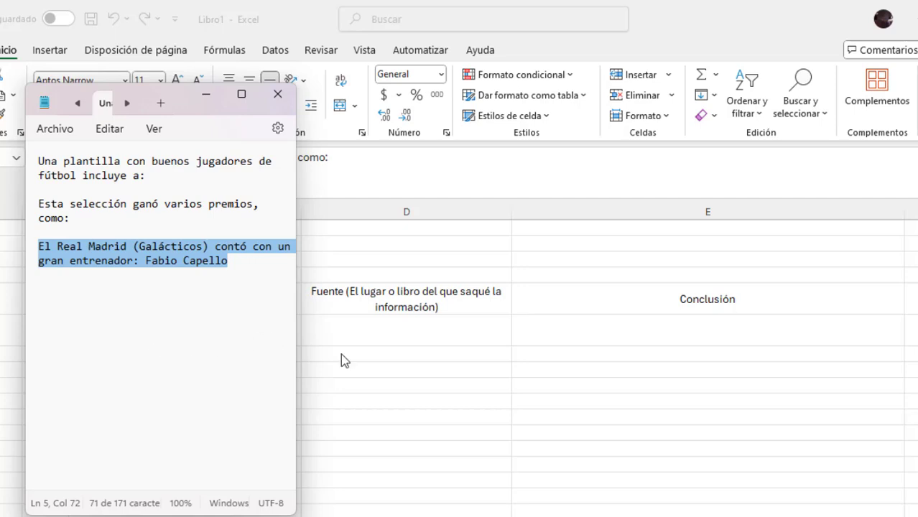
key(alt+Tab)
click(197, 370)
key(ctrl+v)
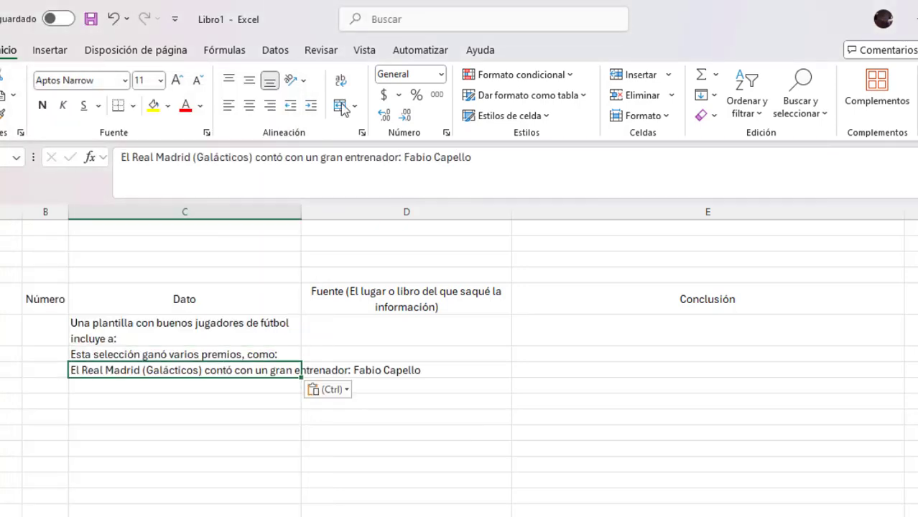
click(340, 80)
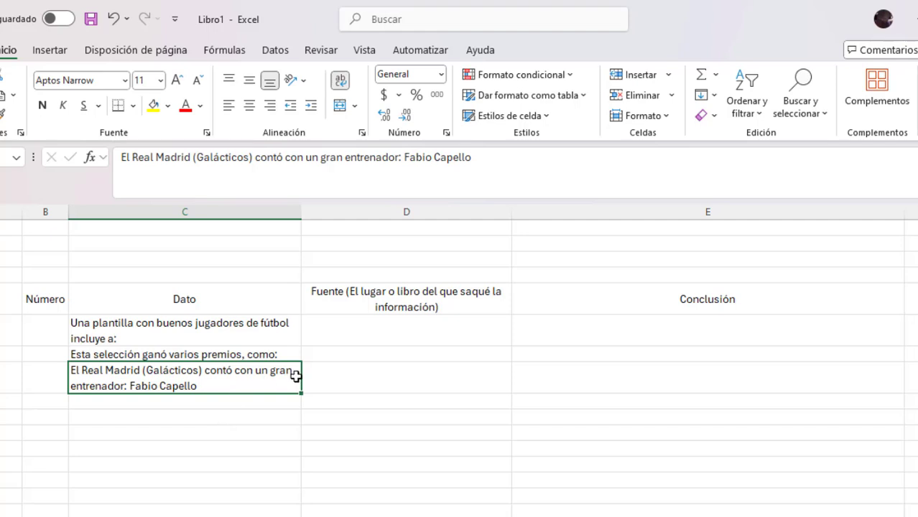
Enter "Propia" in cell D6 as the source of the first fact
click(333, 340)
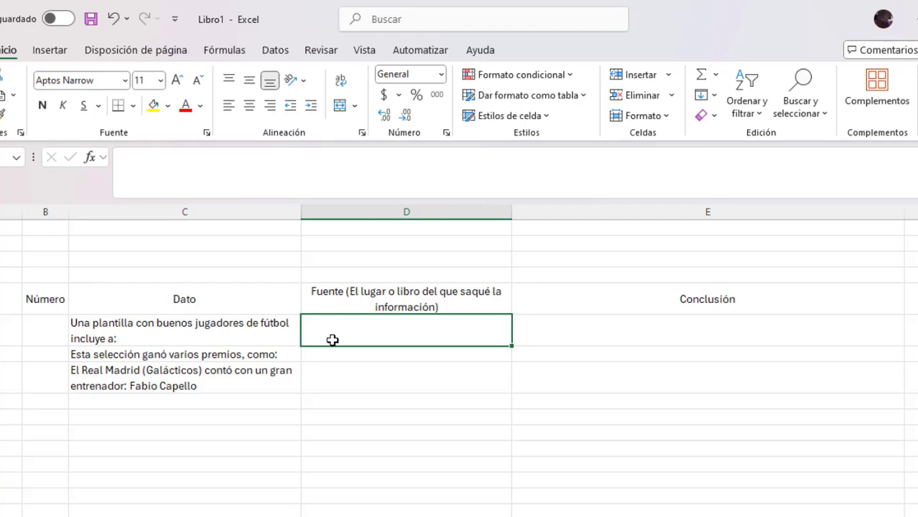
text(Propia)
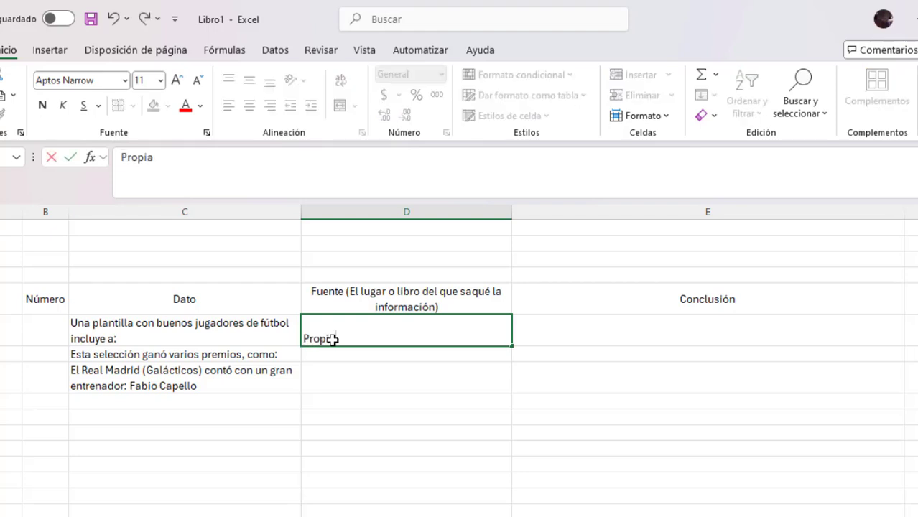
key(Return)
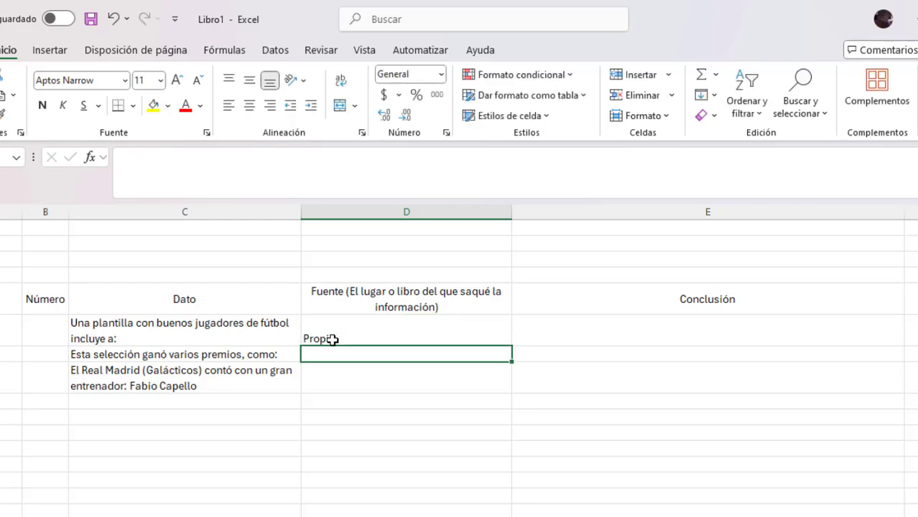
Enter "¿En qué página web encontré los premios del Real Madrid?" in cell D7 and wrap its text
text(¿En)
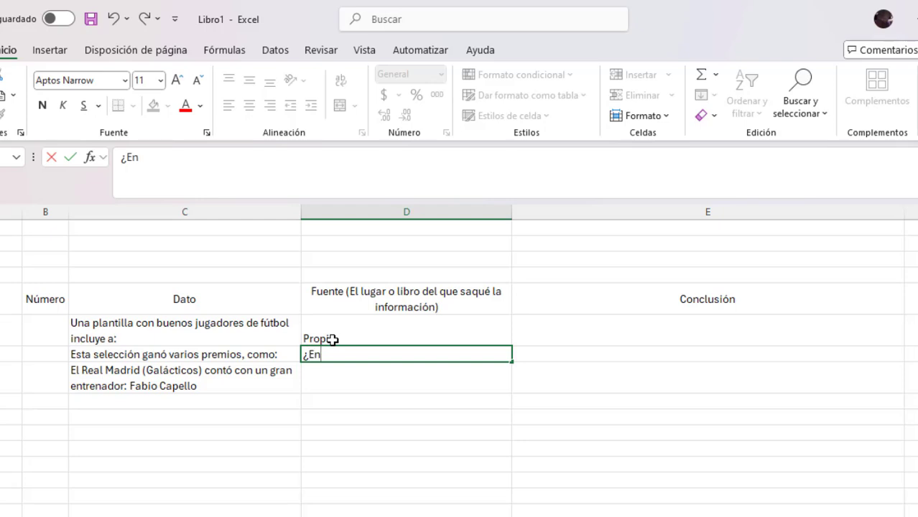
text( qu´+e)
key(BackSpace)
text(é pá)
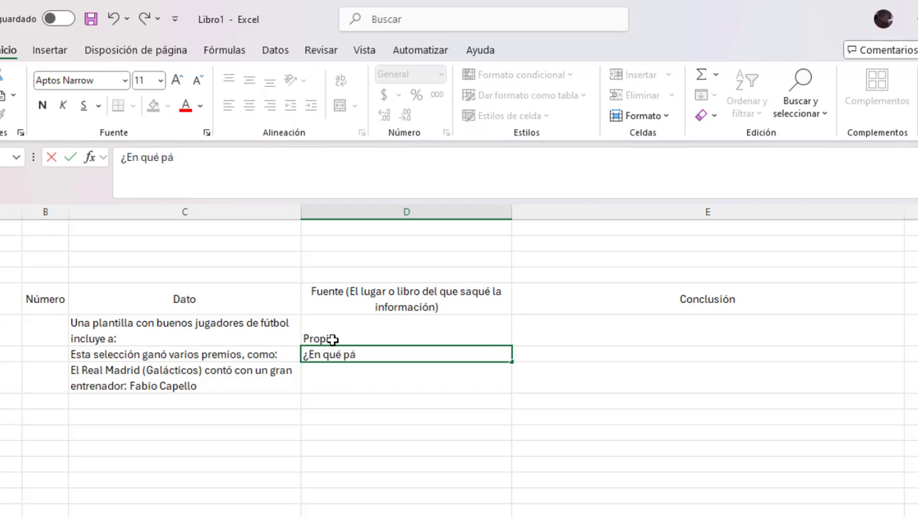
text(gina web )
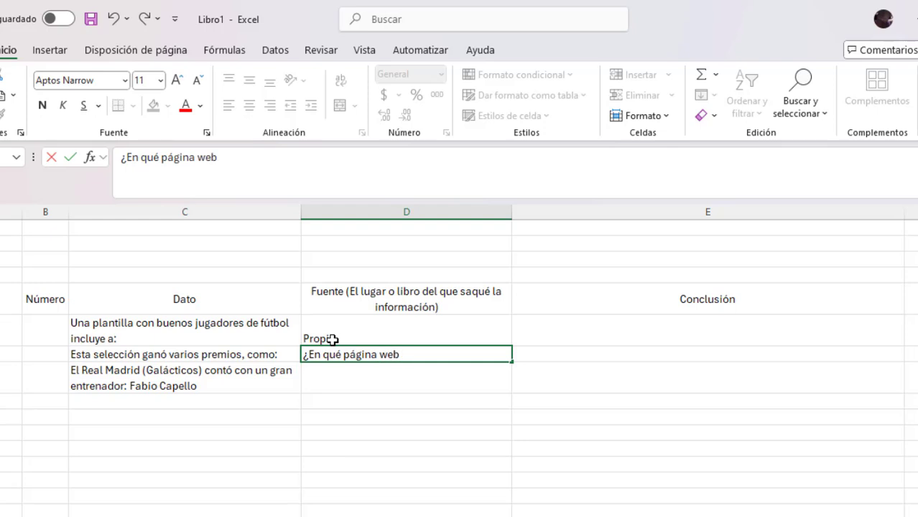
text(encontré)
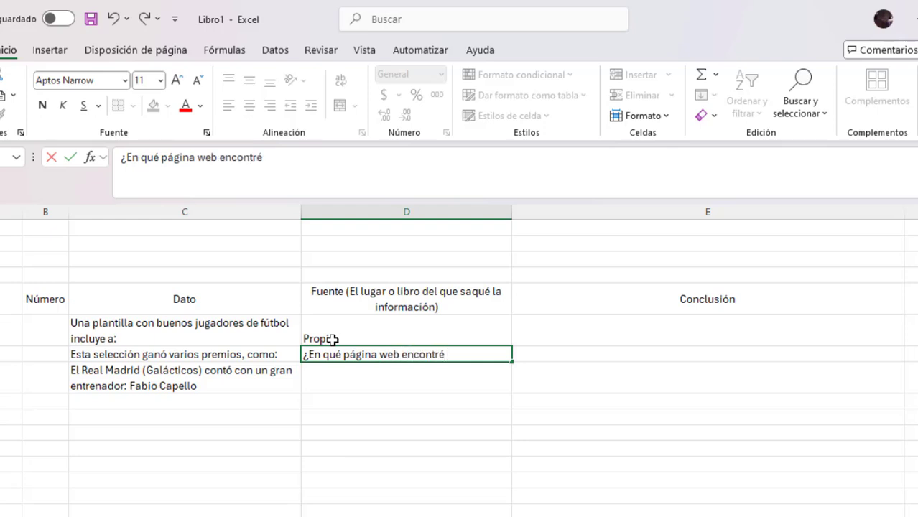
text( los premi)
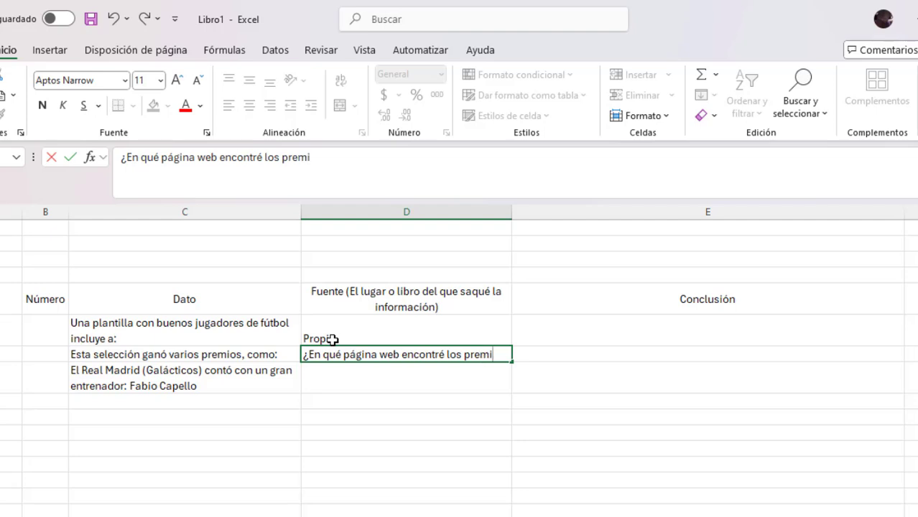
text(os del Real MAdrid)
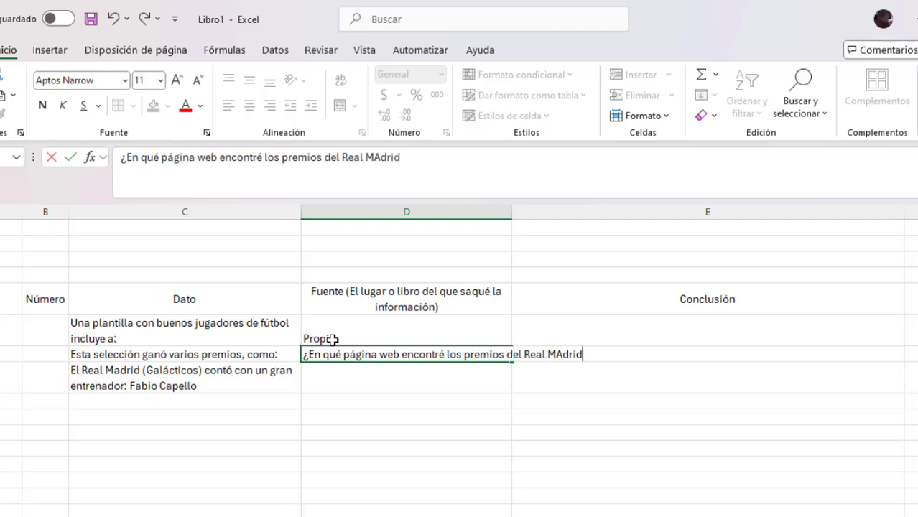
text(?)
key(Return)
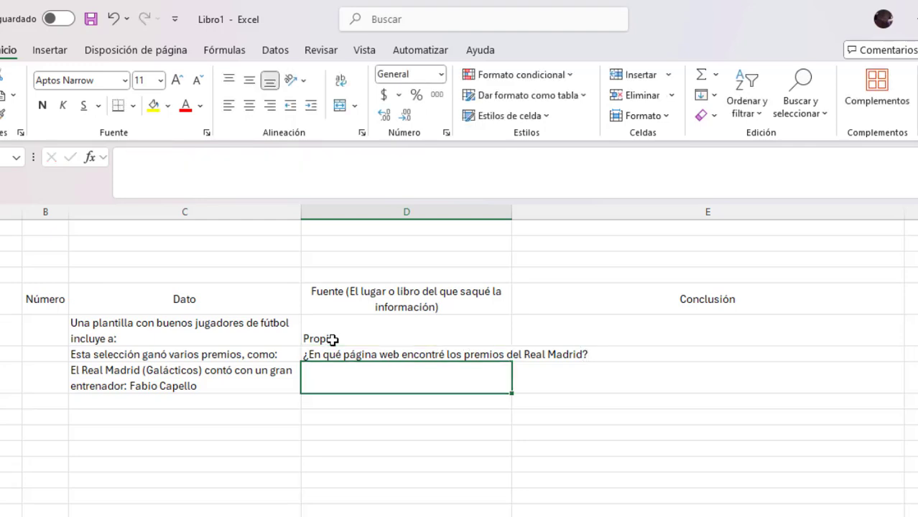
click(347, 354)
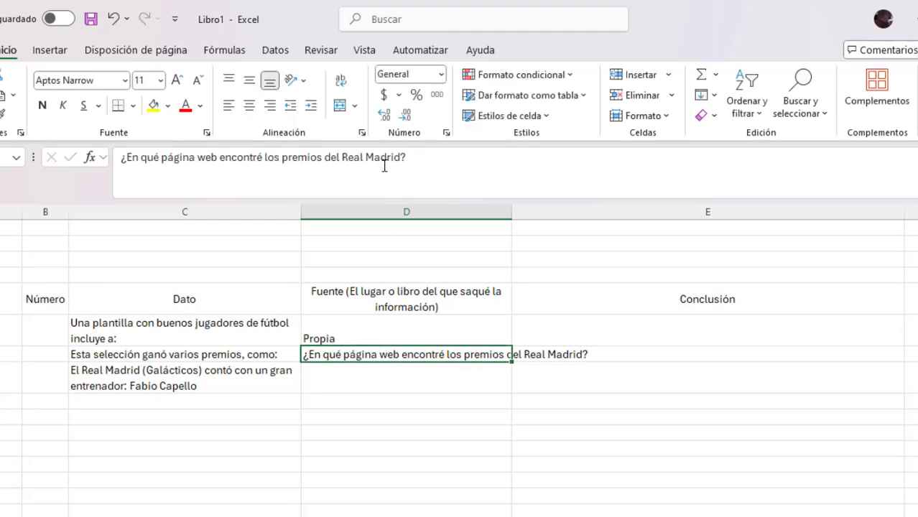
click(340, 82)
Enter "¿En qué página se habla sobre la calidad del entrenador Fabio Capello?" in cell D8 and wrap its text
click(316, 401)
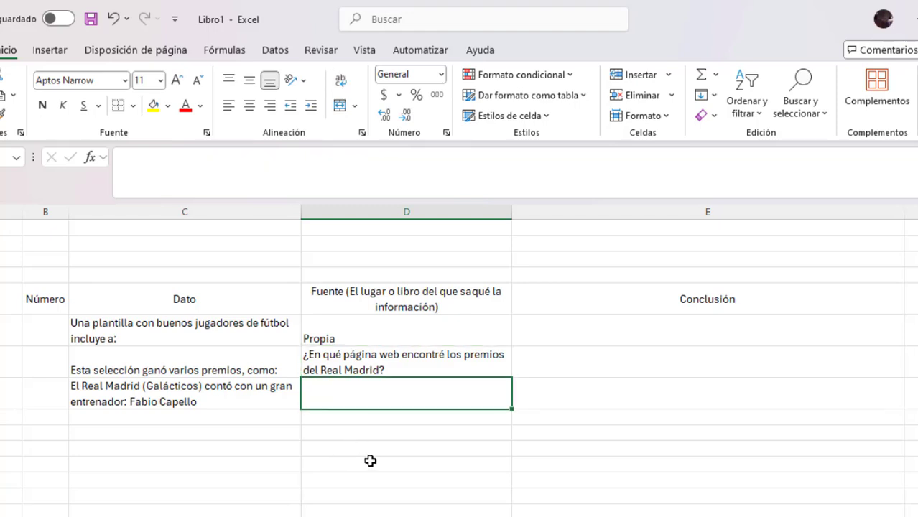
text(¿En qu)
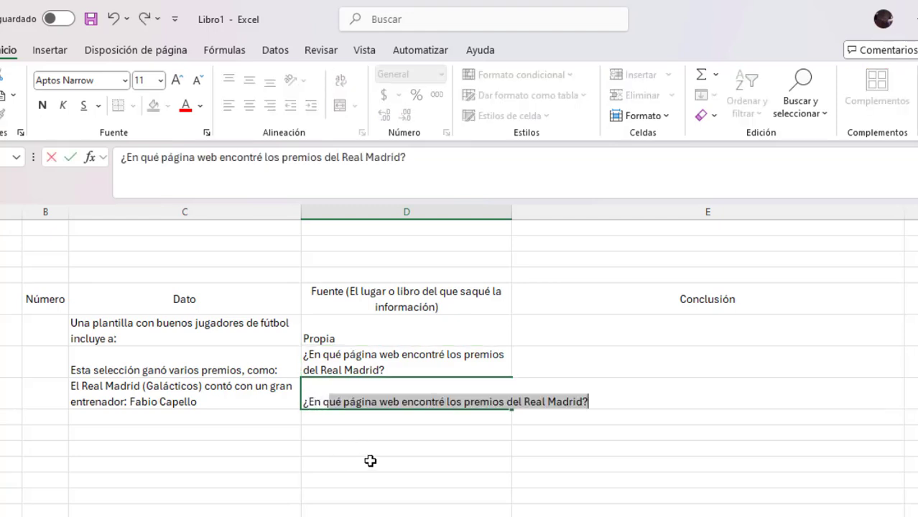
text(é página )
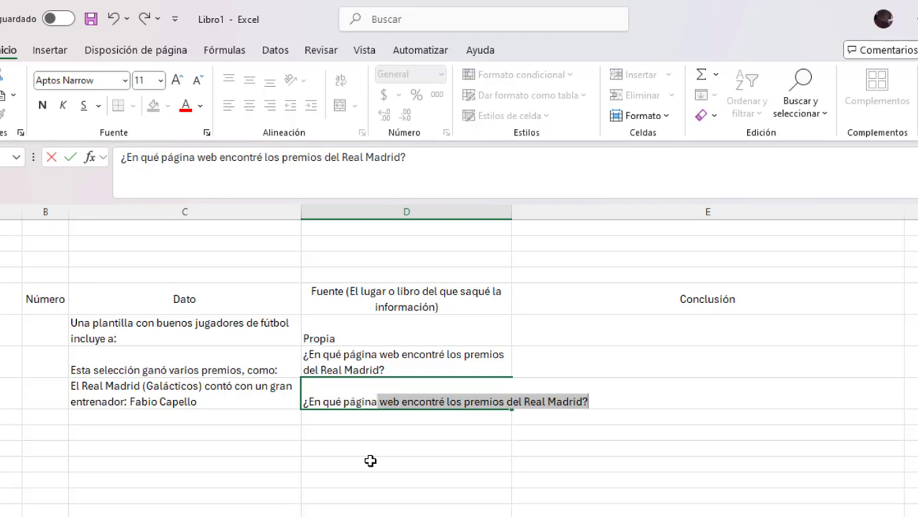
text(se habla)
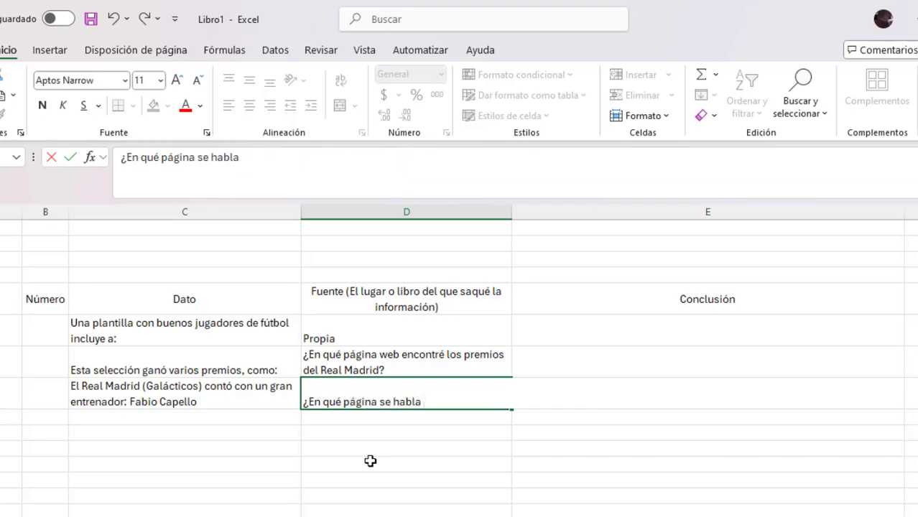
text( sobre la c)
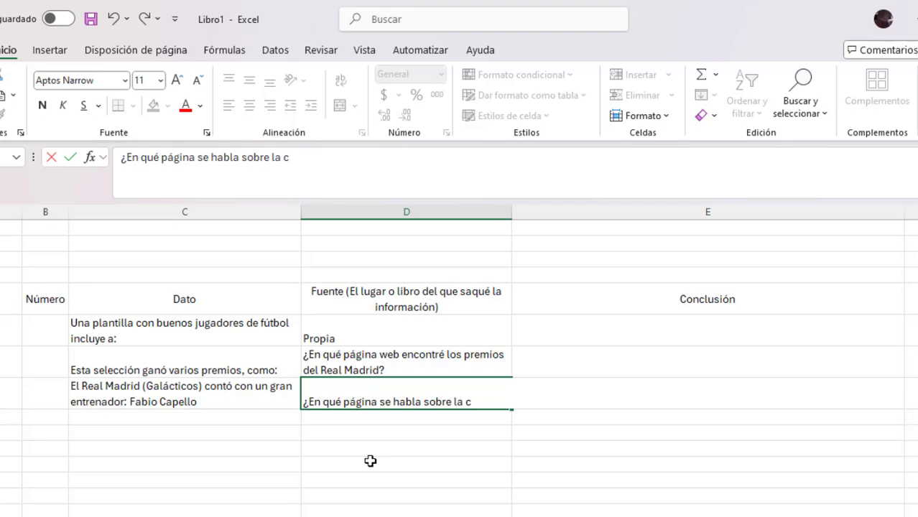
text(alidad del)
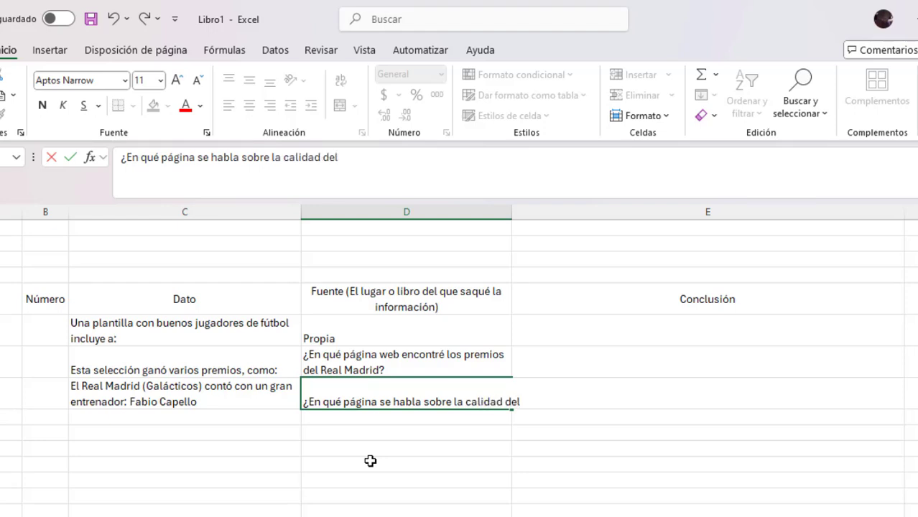
text( entrenador)
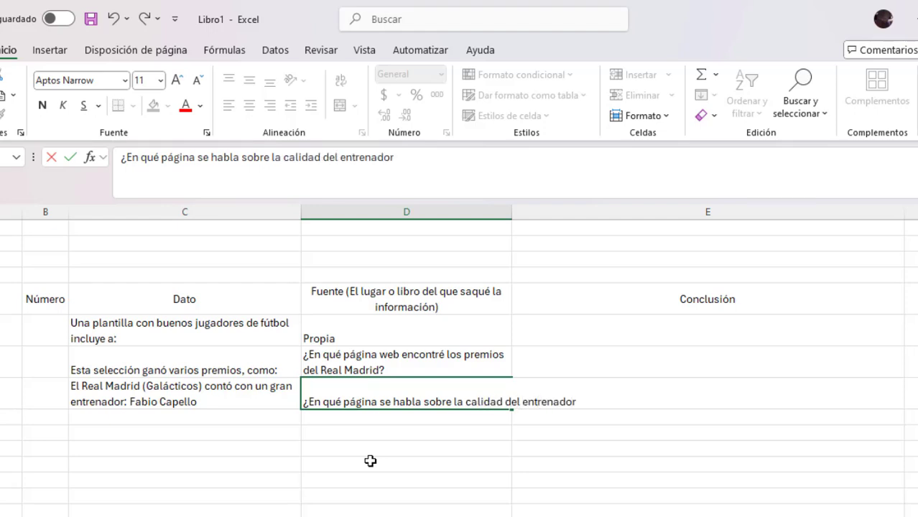
text( Fabio Capello?)
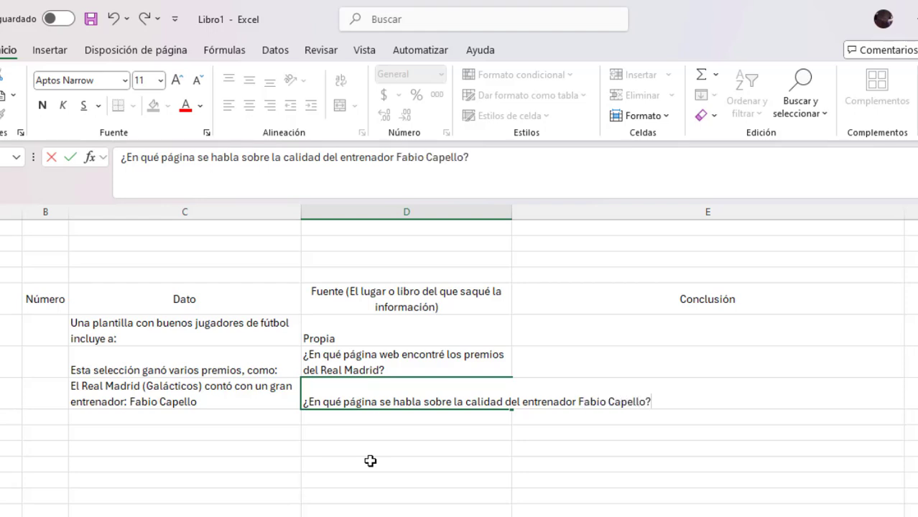
key(Return)
key(Up)
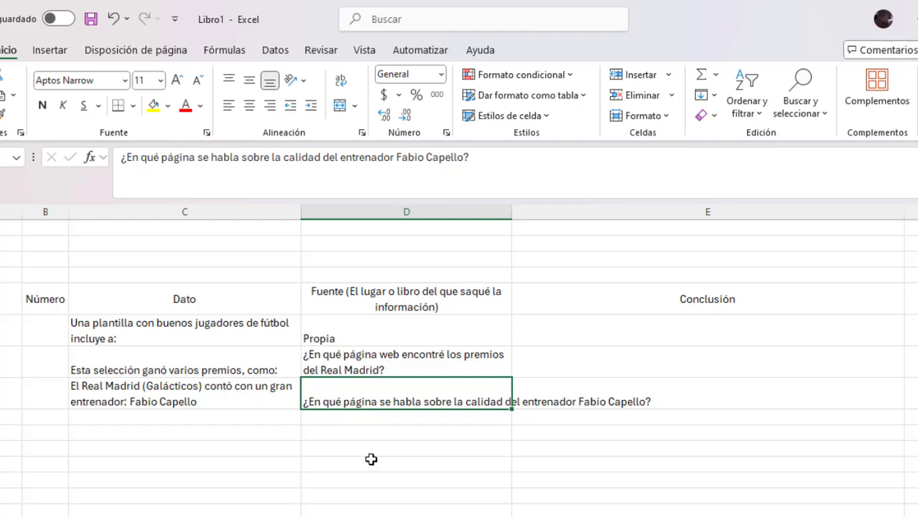
click(341, 81)
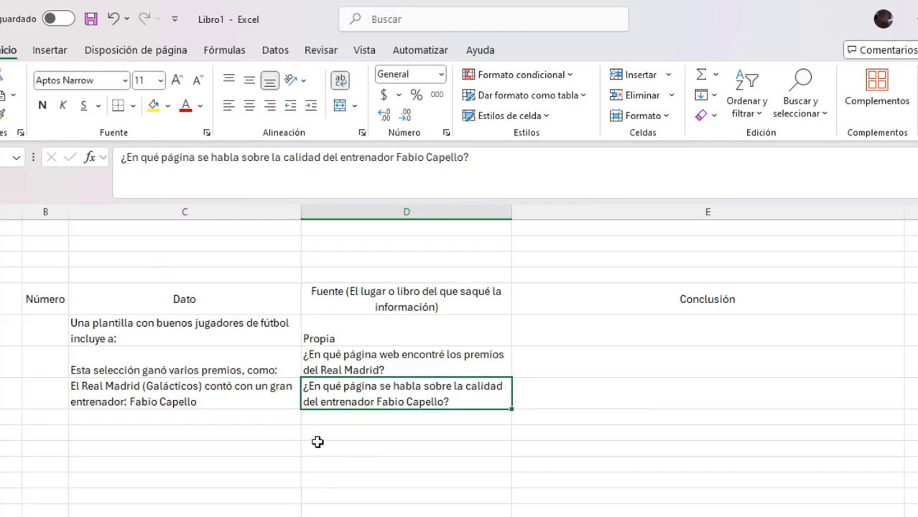
drag(344, 329, 362, 391)
Begin cell E6 with "Conclusión 1: Para ganar muchos premios y torneos en el fútbol o en cualquier deporte es importante contar"
click(641, 336)
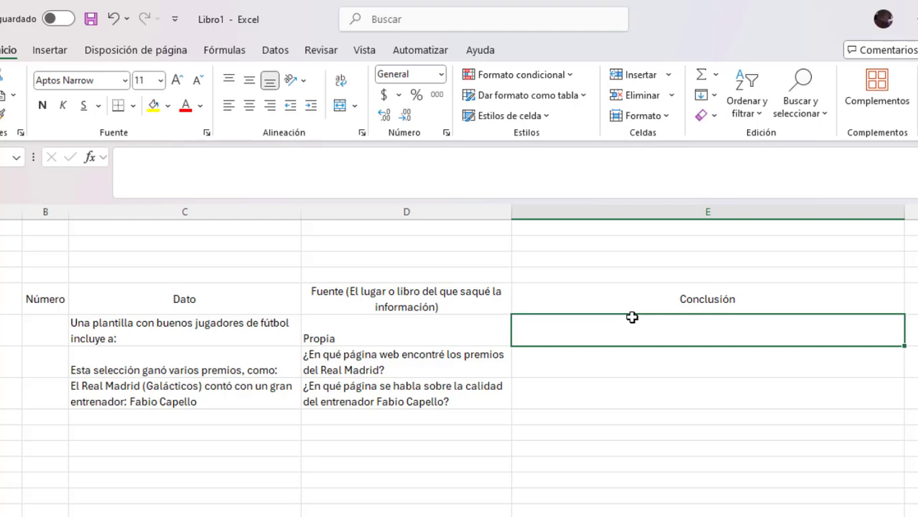
text(Conc)
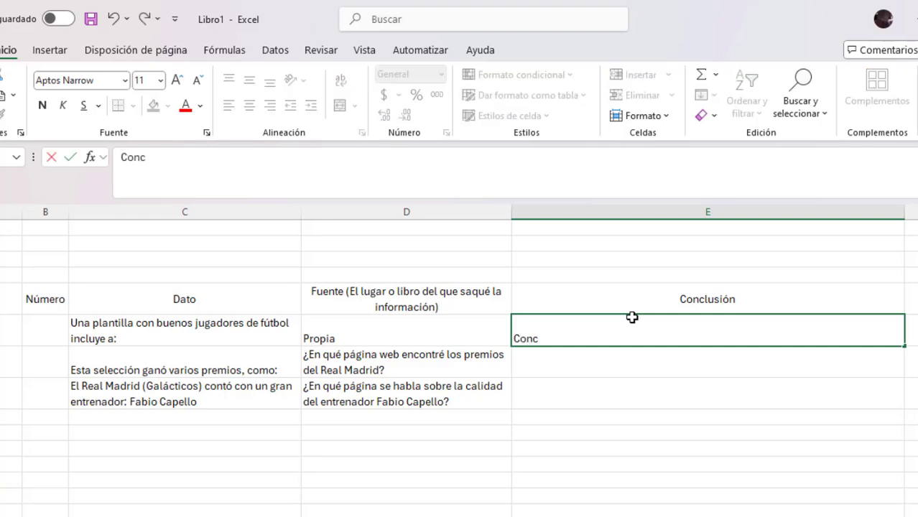
text(lusión 1:)
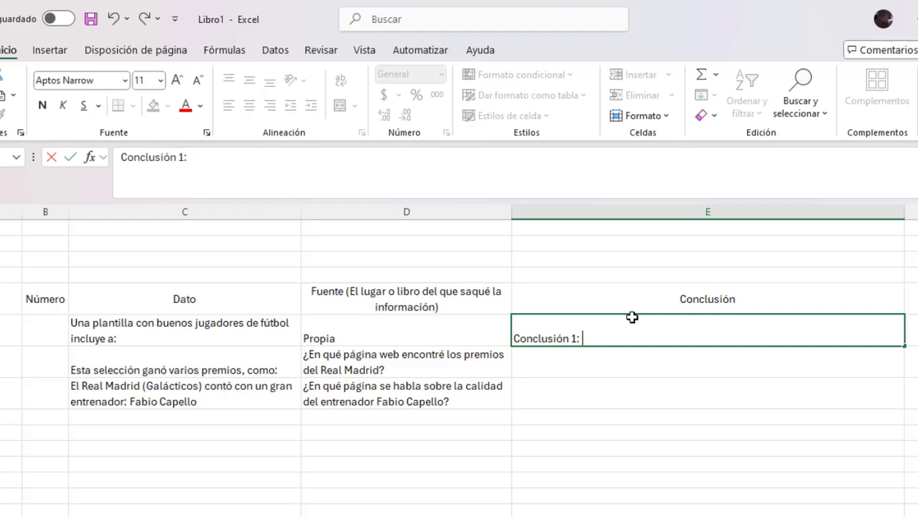
text(Para ganar )
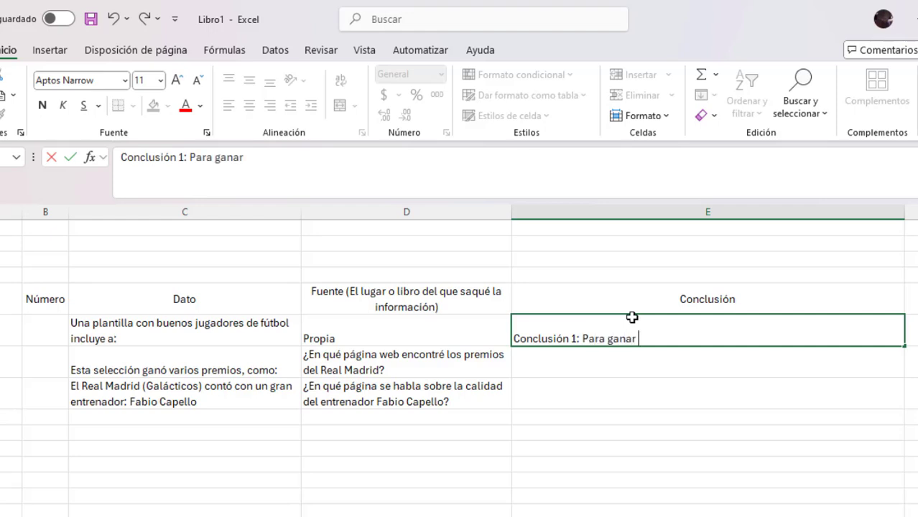
text(muchos premio)
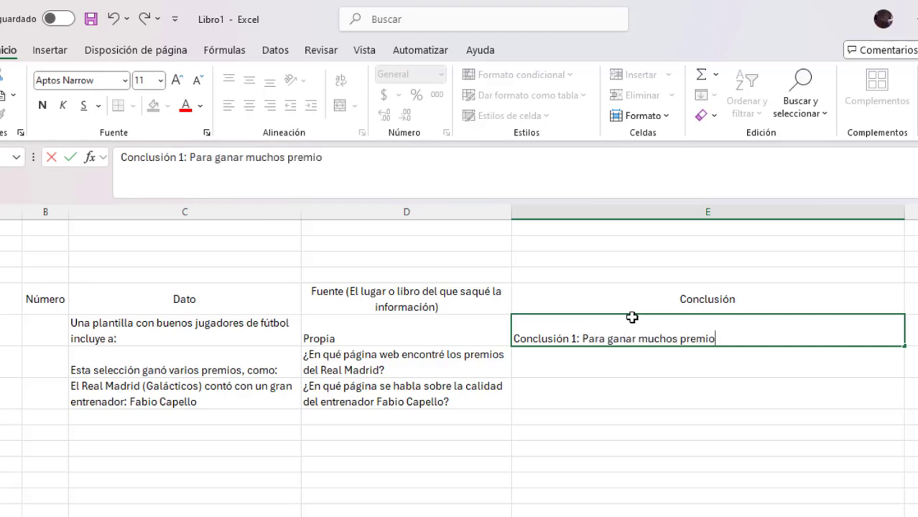
text(s y torneo)
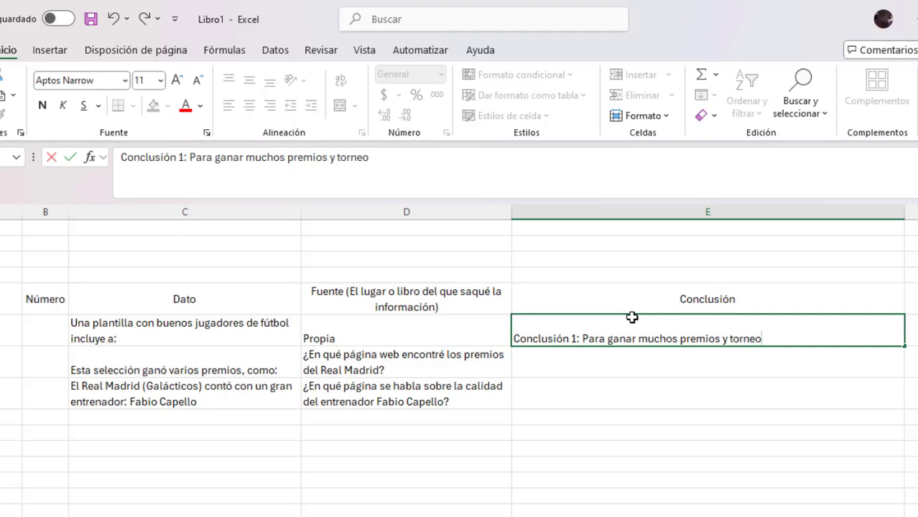
text(s en el fú)
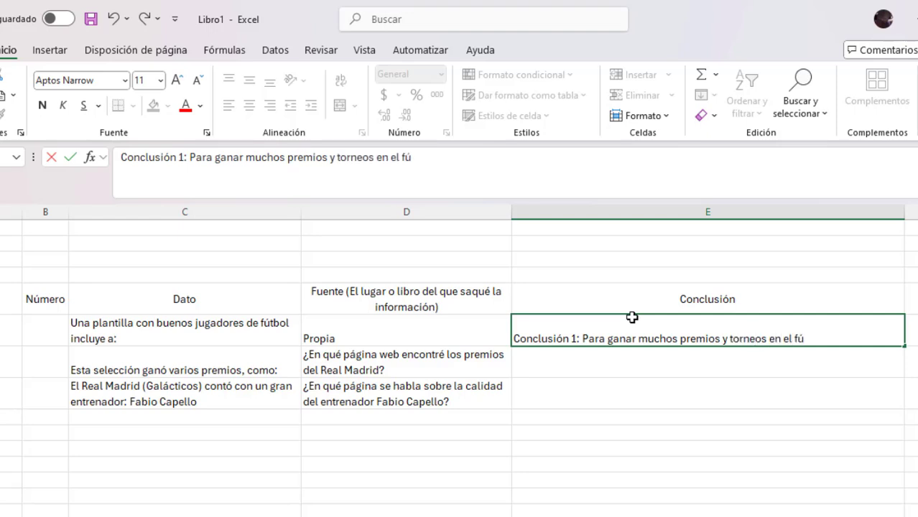
text(tbol o en xc)
key(BackSpace)
key(BackSpace)
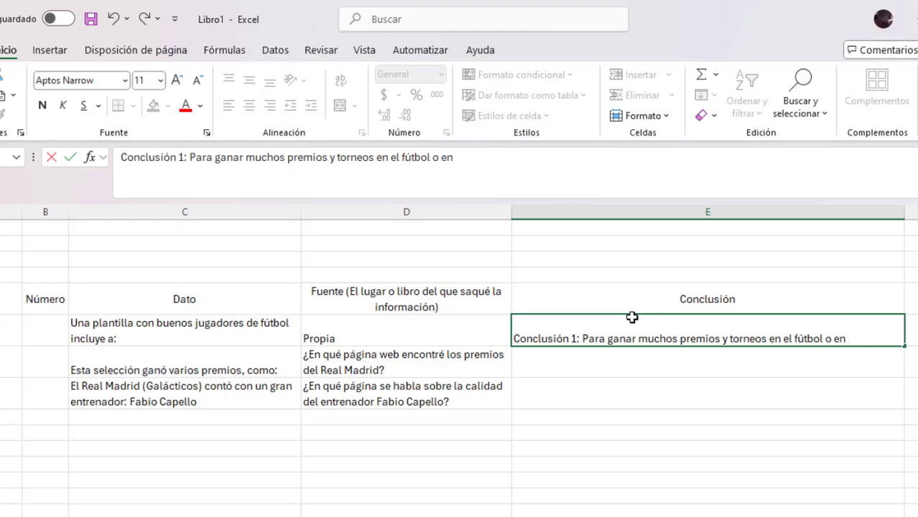
text(cualquier sd)
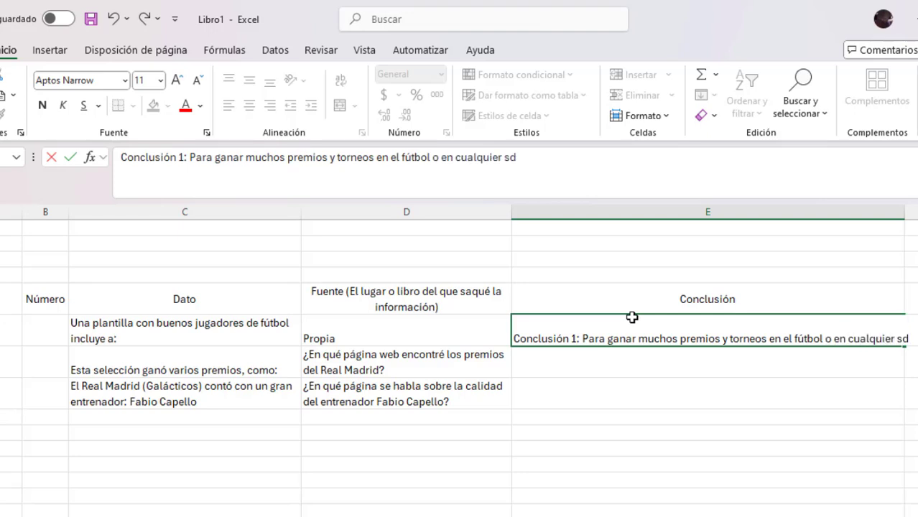
key(BackSpace)
key(BackSpace)
text(deporte es im)
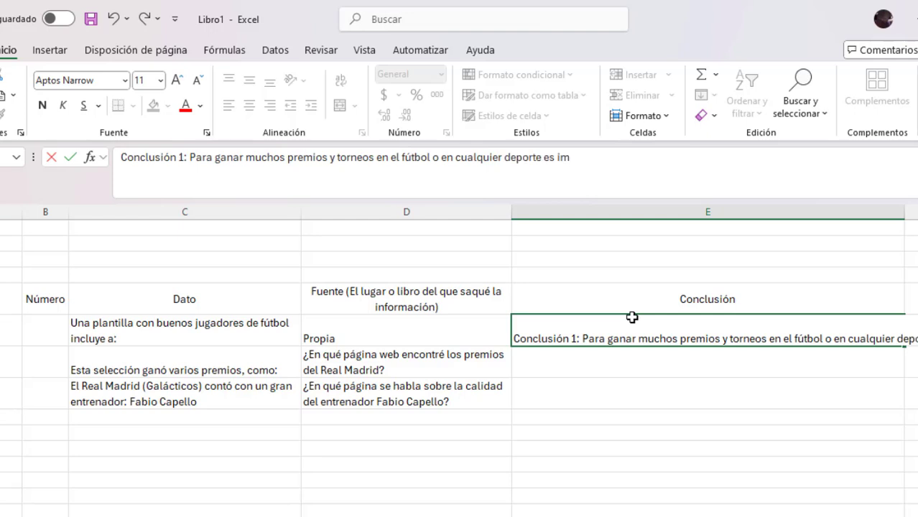
text(portante contar )
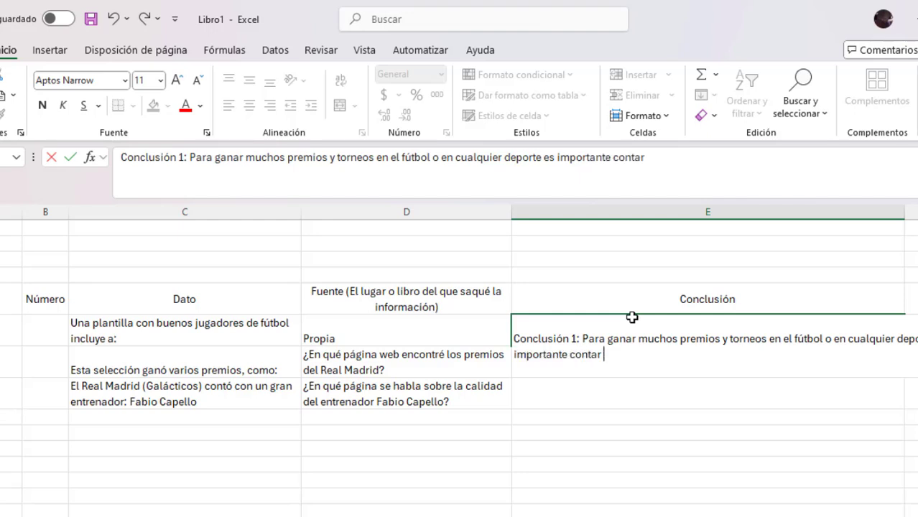
Continue the conclusion in E6 with "con los mejores recursos humanos posibles"
text(con el mejor)
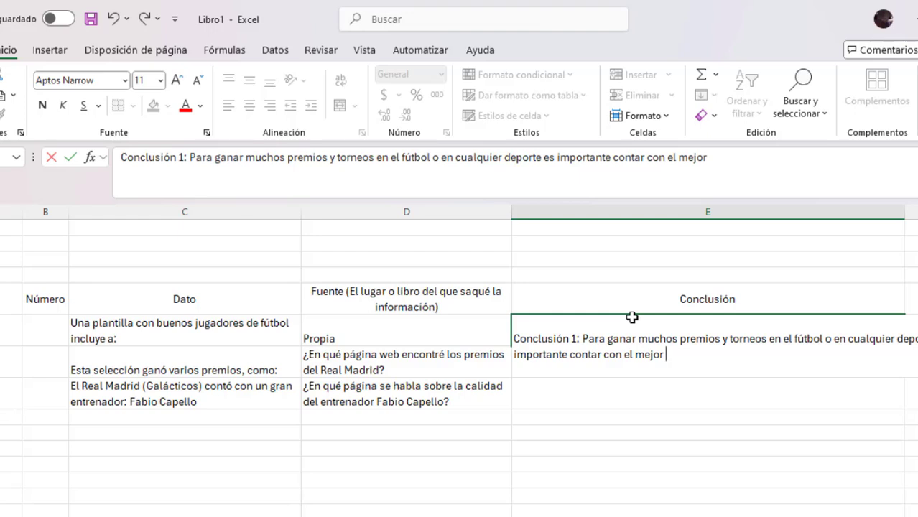
key(BackSpace)
key(BackSpace)
key(BackSpace)
key(BackSpace)
key(BackSpace)
key(BackSpace)
key(BackSpace)
key(BackSpace)
key(BackSpace)
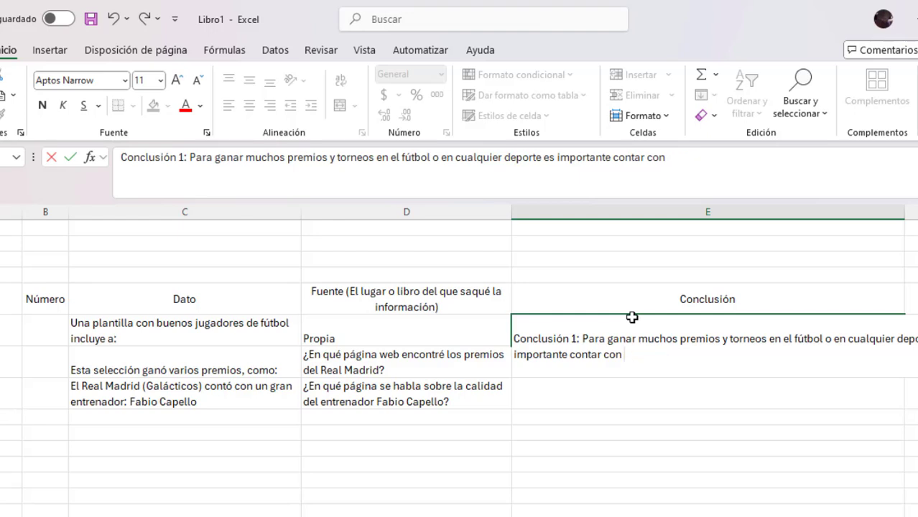
text(los mejores r)
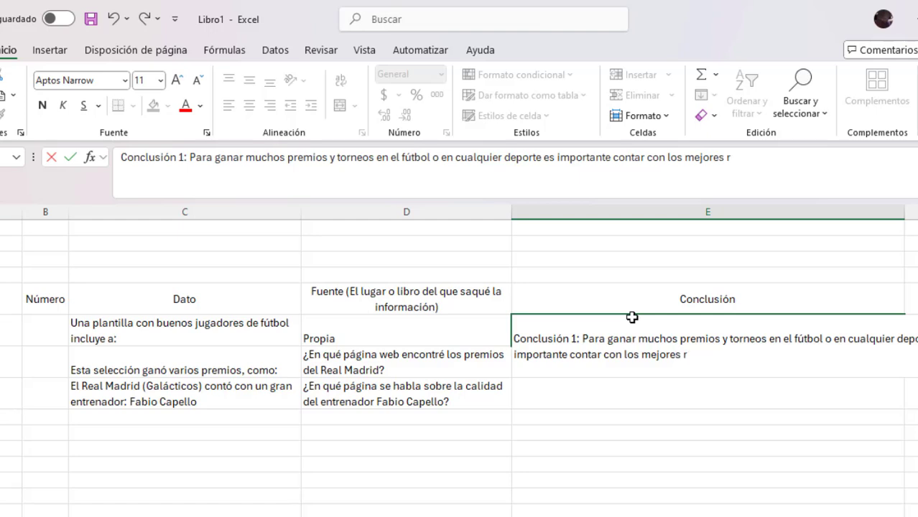
text(ecursos h)
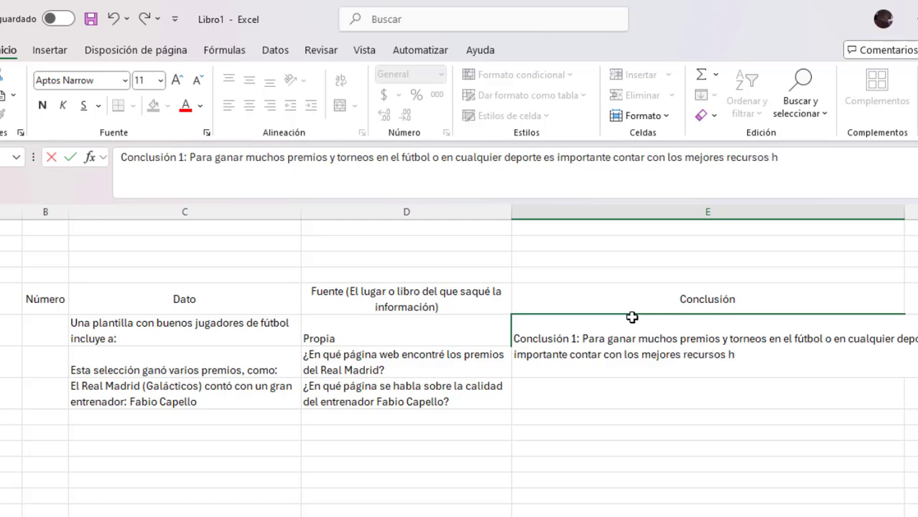
text(umanos posi)
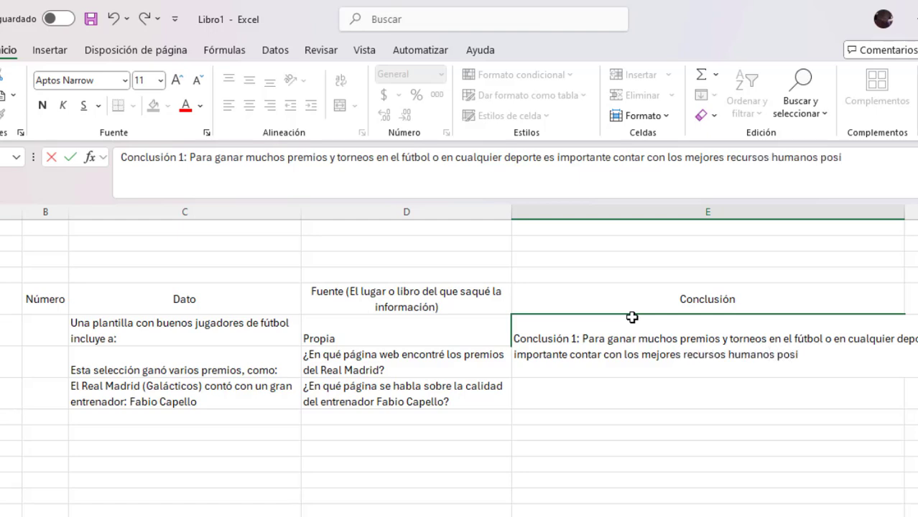
text(bles? No)
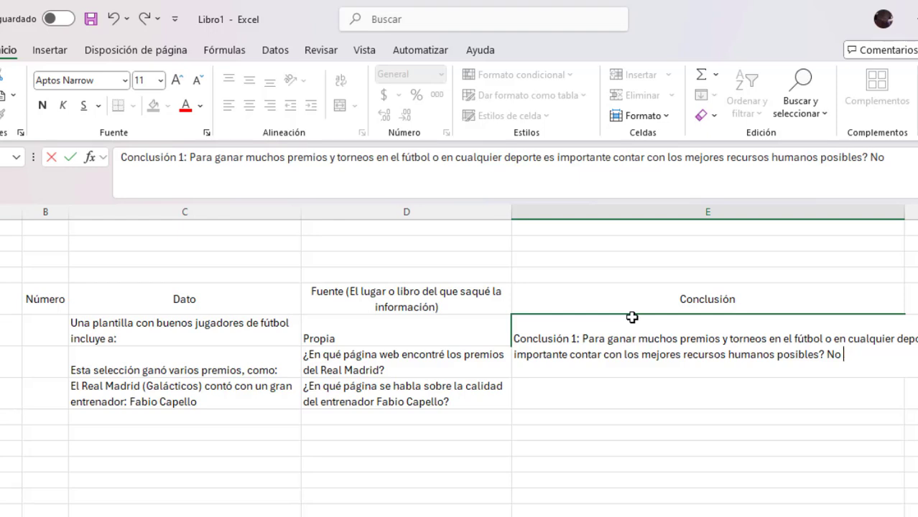
key(BackSpace)
key(BackSpace)
key(BackSpace)
key(BackSpace)
Extend the conclusion in E6 with ". No basta con tener dos estrellas del deporte, sino"
text(. No basta co)
text(n te)
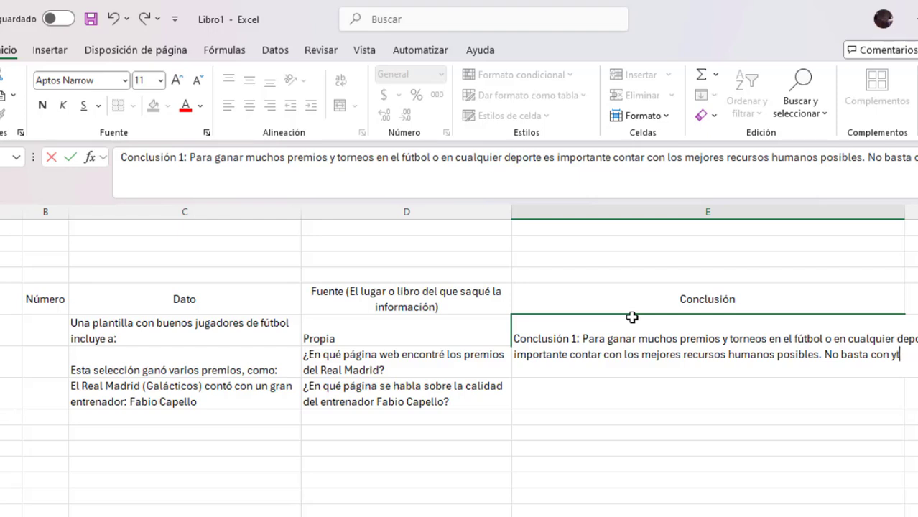
text(ner)
text( dos estr)
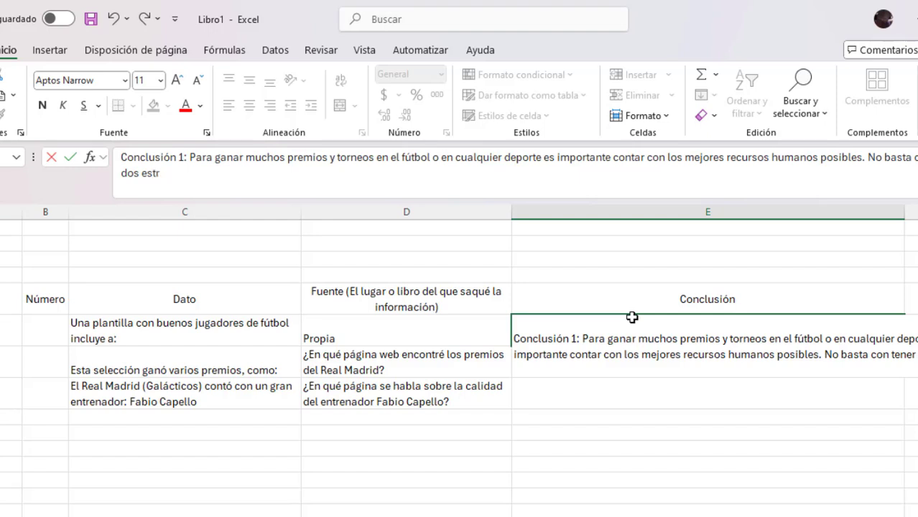
text(ellas del)
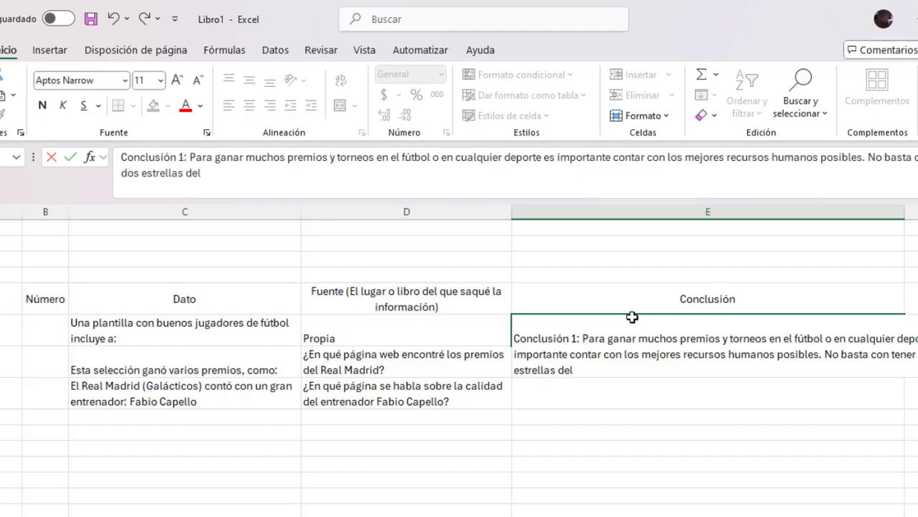
text( deporte, sino)
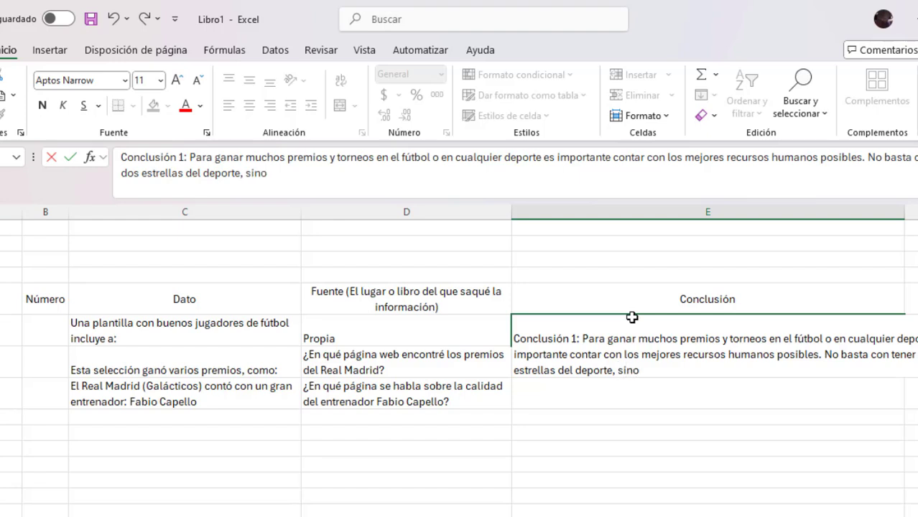
Continue the second sentence in E6 with "que lo ideal es que todos los deportistas"
text( que lo ide)
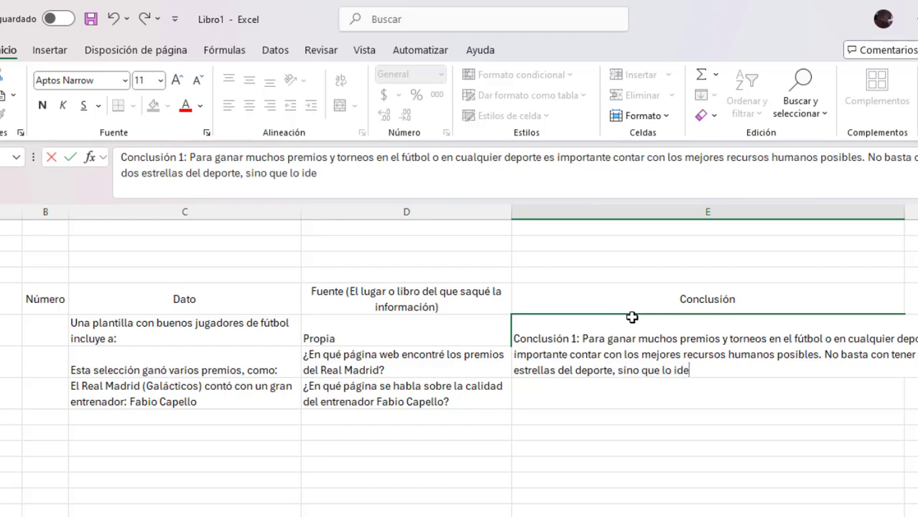
text(al es que todo)
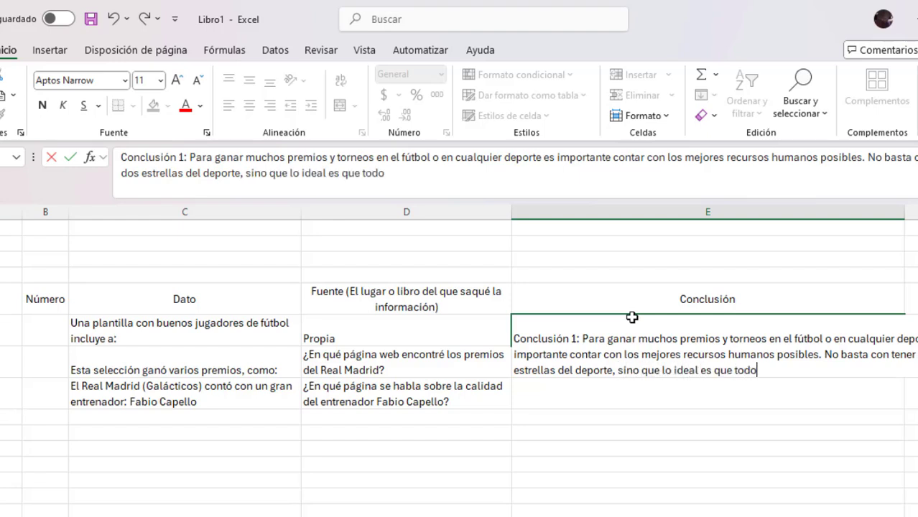
text(s los deposrtistas)
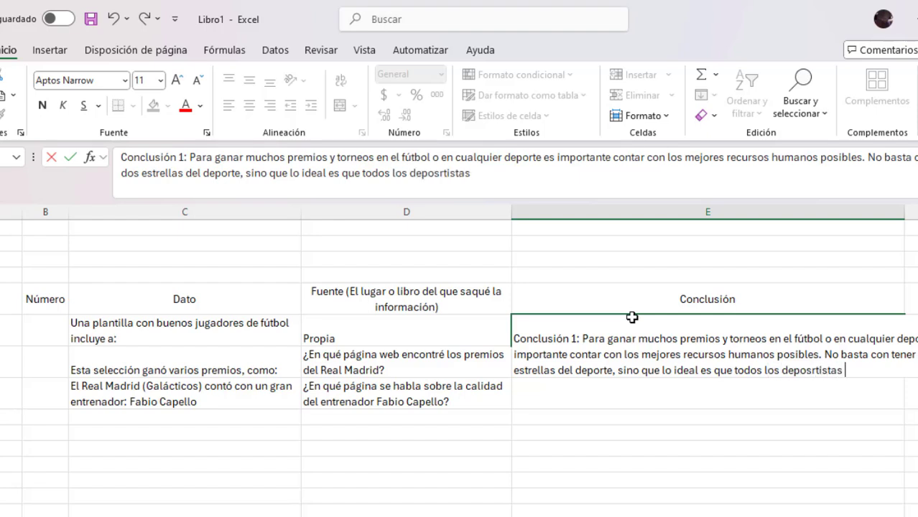
key(BackSpace)
key(BackSpace)
key(BackSpace)
key(BackSpace)
key(BackSpace)
key(BackSpace)
key(BackSpace)
key(BackSpace)
key(BackSpace)
text(r)
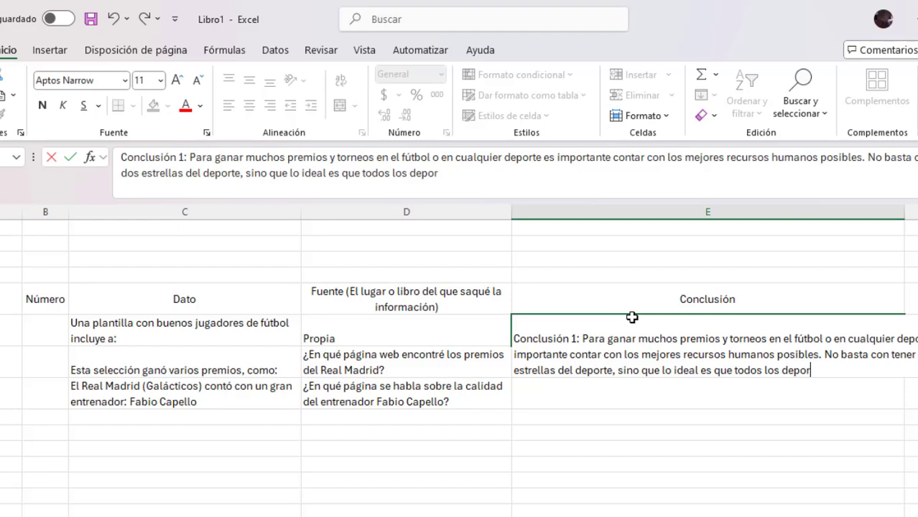
text(tistas)
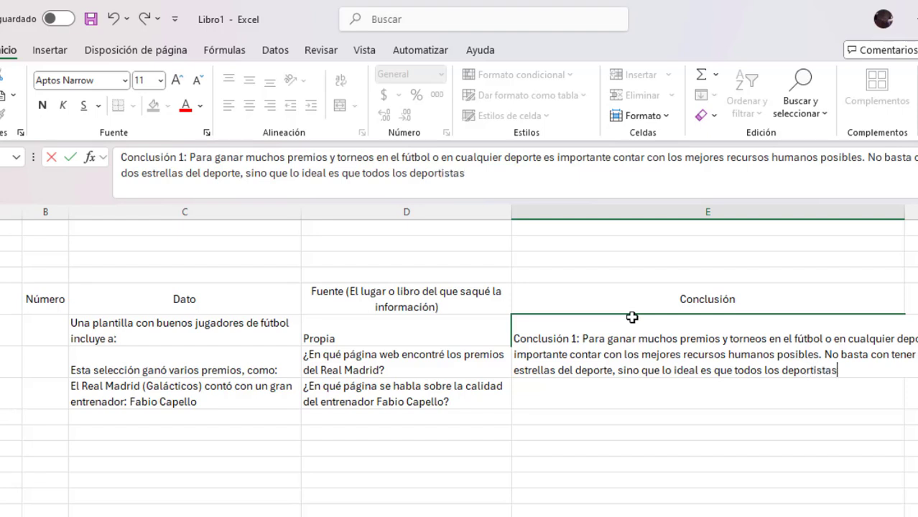
Finish the conclusion in E6 with "y entrenadores involucrados sean de la mejor calidad posible." and commit the entry
text( e)
key(BackSpace)
text(y entrenadores involuc)
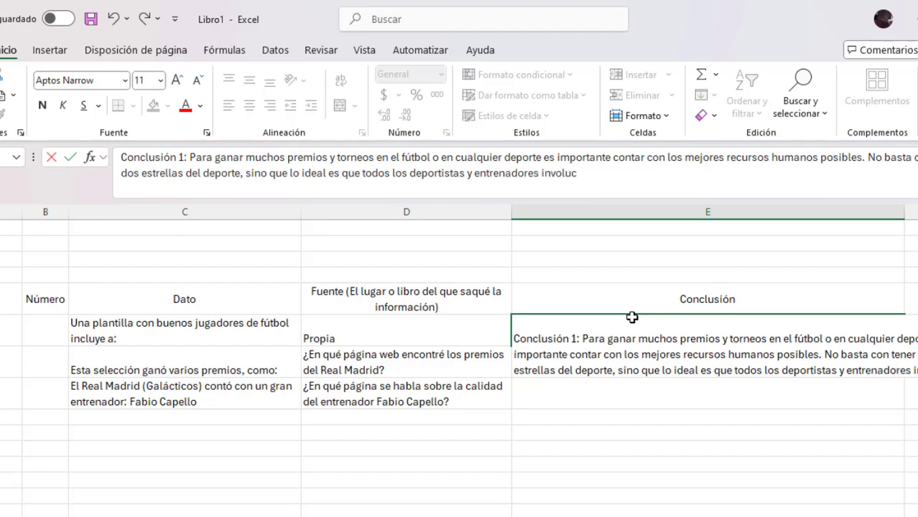
text(rados sean)
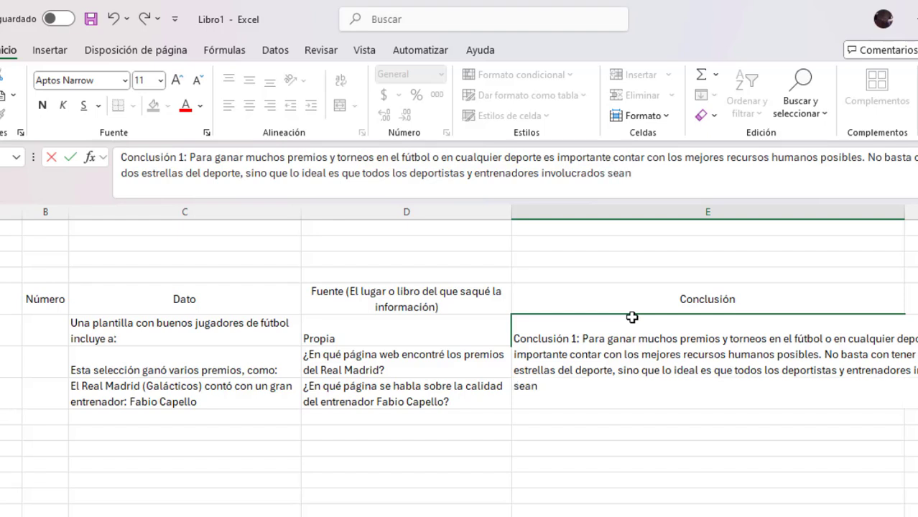
text( de la mejor calida)
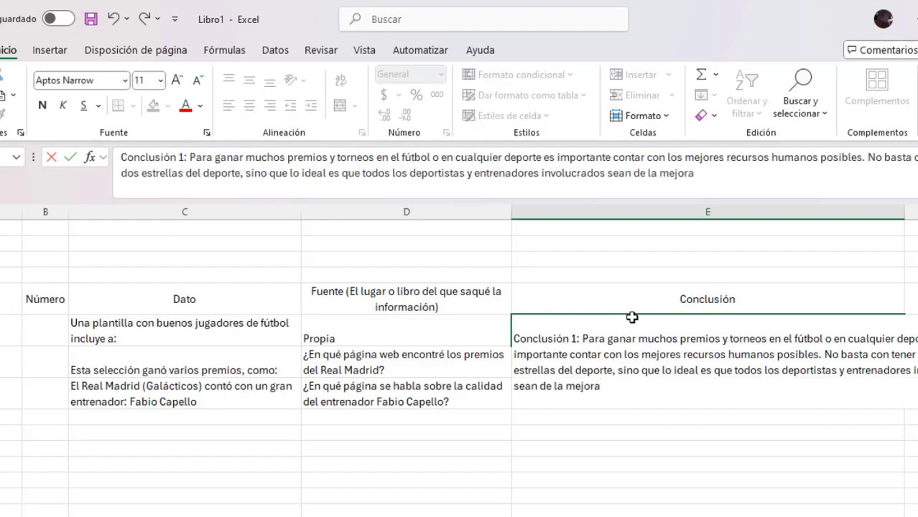
text(d p)
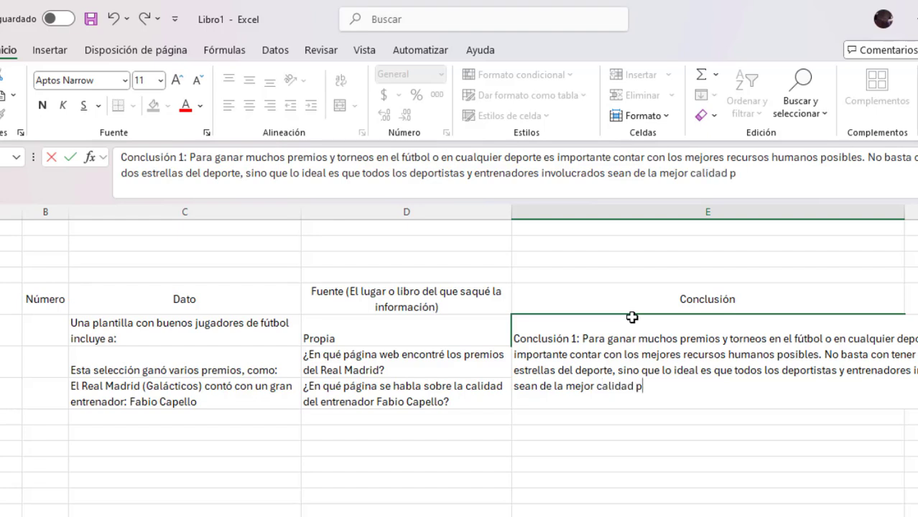
text(osible.)
key(Return)
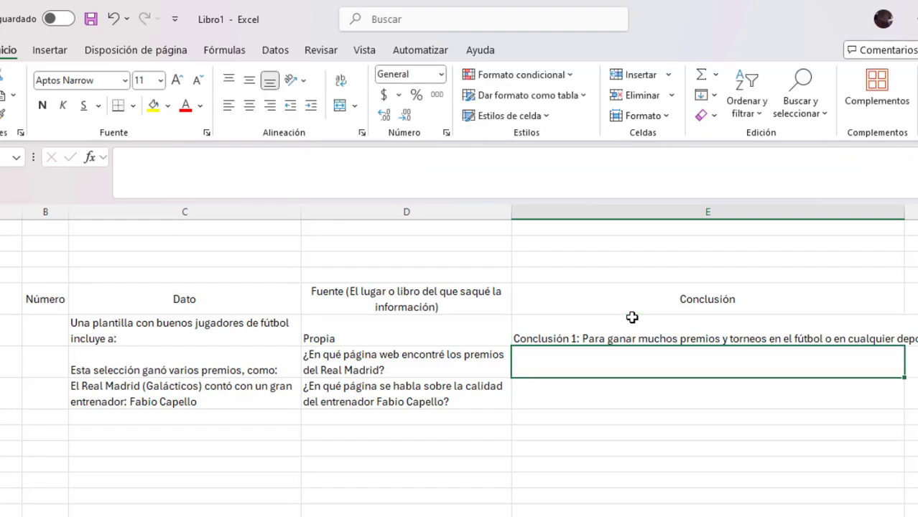
Copy the conclusion from cell E6 into cells E7 and E8
click(631, 317)
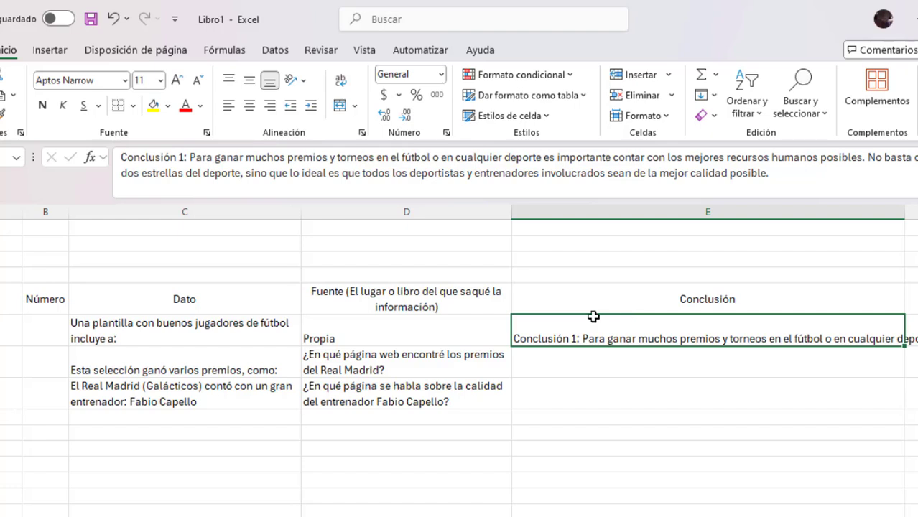
mouse_move(592, 316)
mouse_down()
mouse_move(582, 296)
mouse_move(582, 329)
mouse_up()
key(ctrl+c)
click(586, 371)
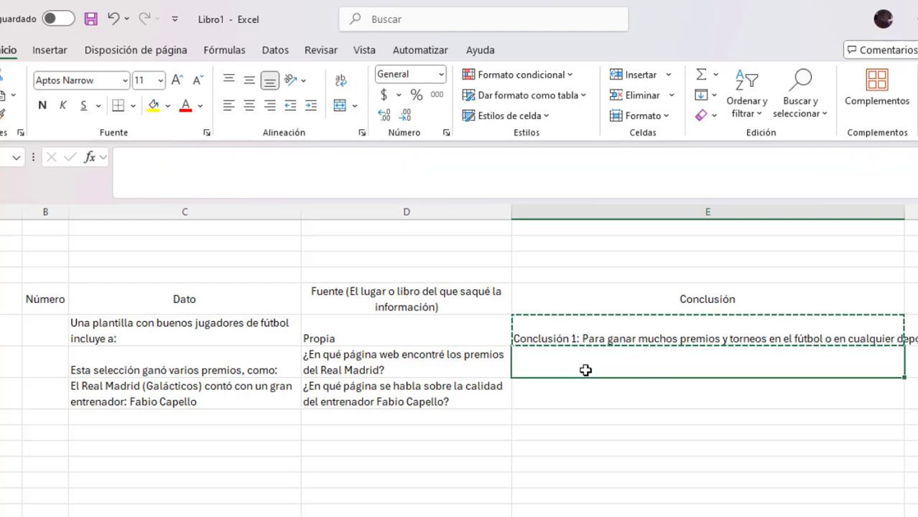
key(ctrl+v)
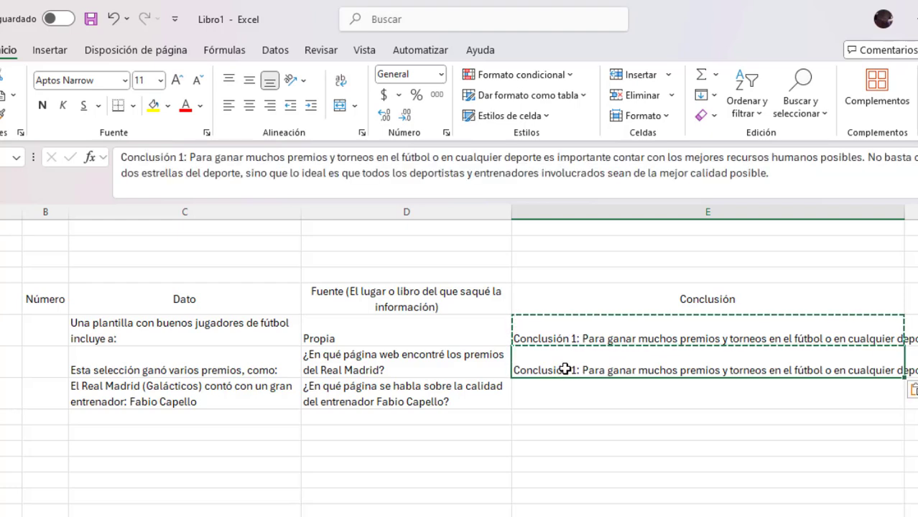
click(551, 394)
key(Return)
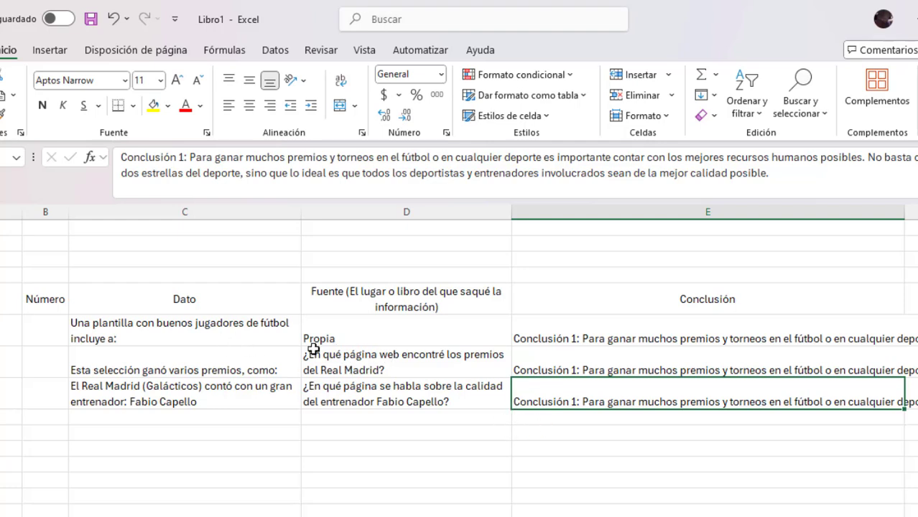
click(585, 331)
click(161, 339)
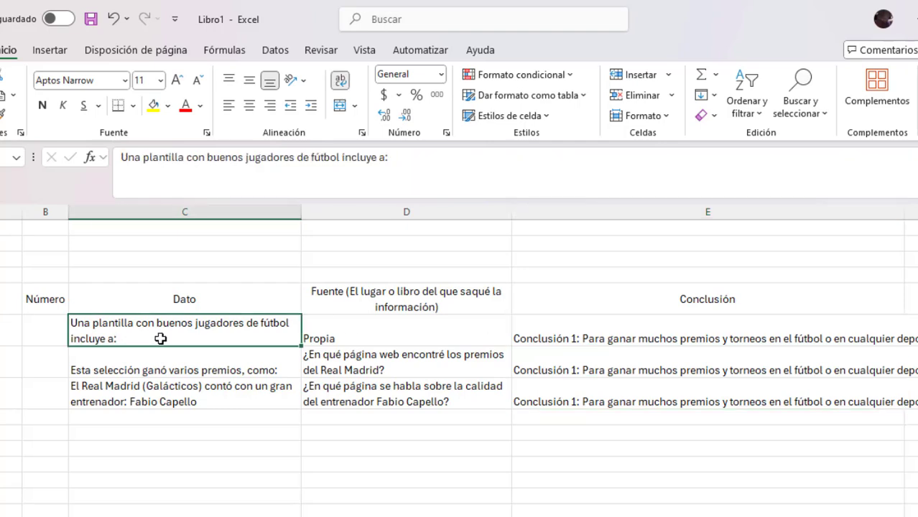
click(595, 336)
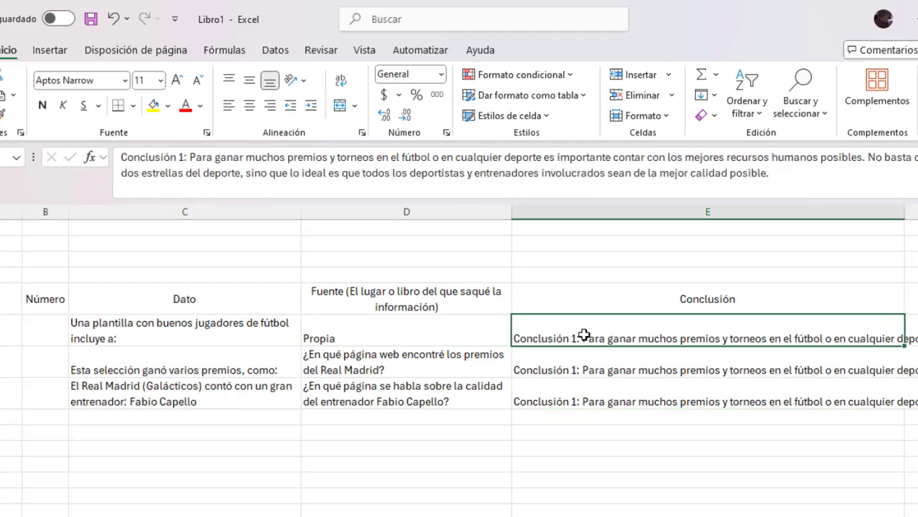
click(797, 188)
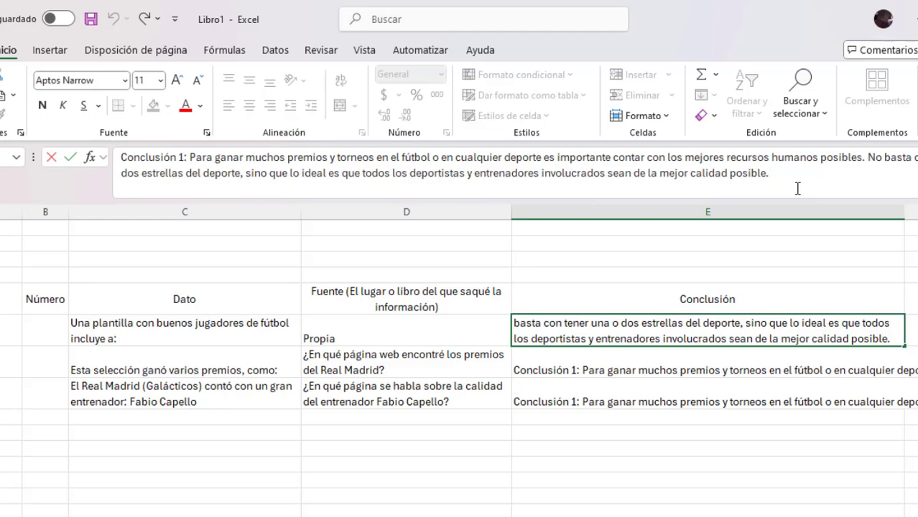
key(Return)
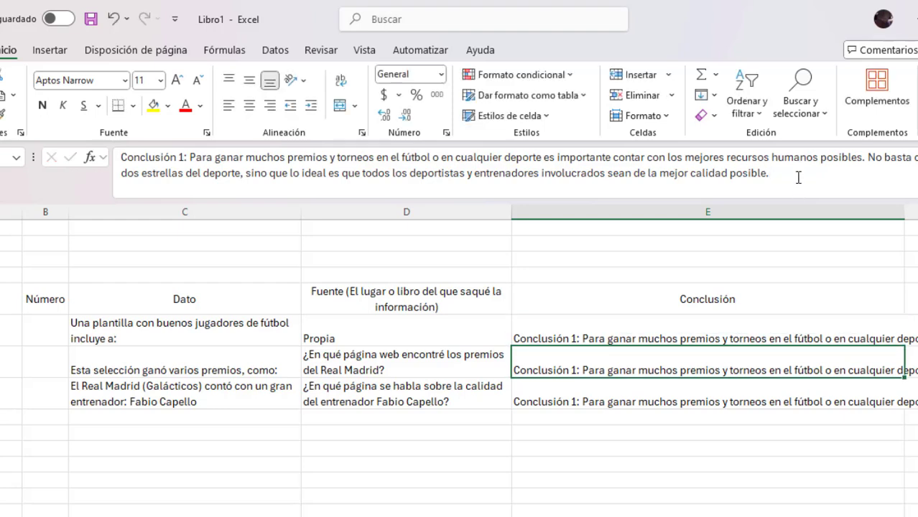
Append "Conclusión 2: El jugador clave para hacer" to the end of the conclusion in E7
click(792, 177)
text(Conclusi´+)
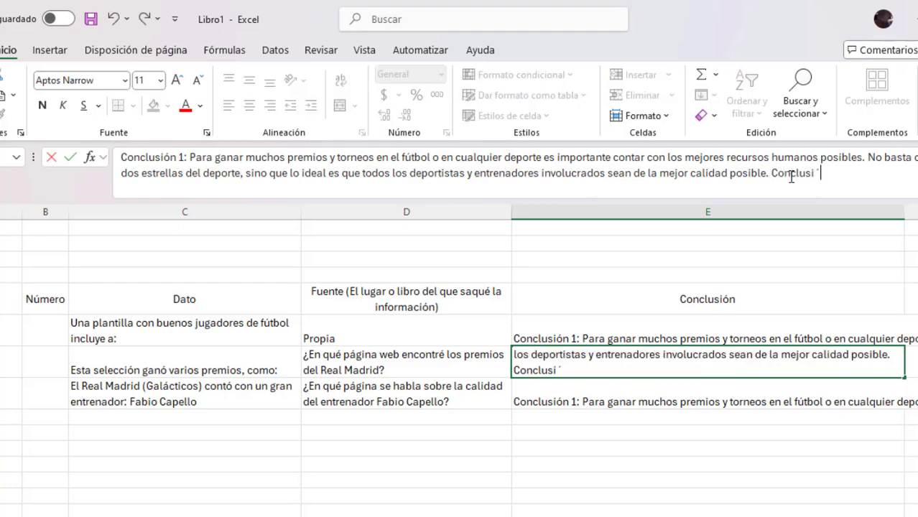
text(ón 2: El )
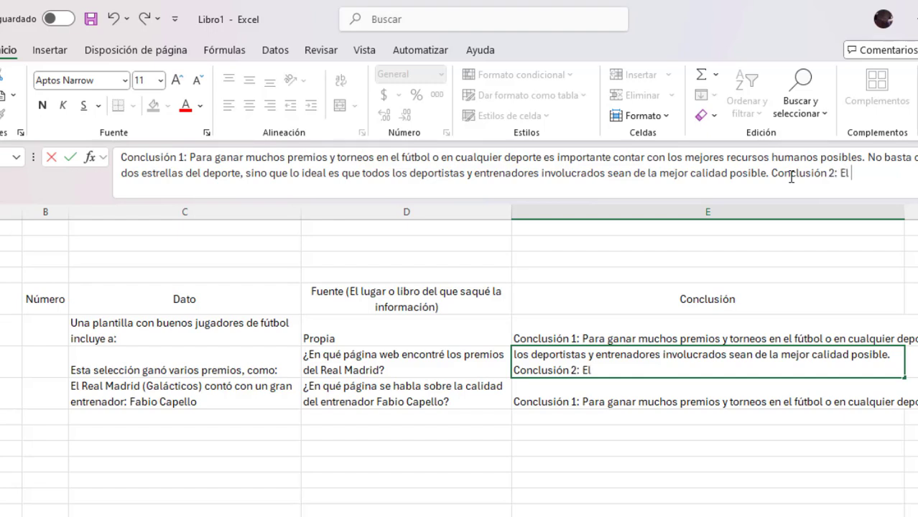
text(jugador ckl)
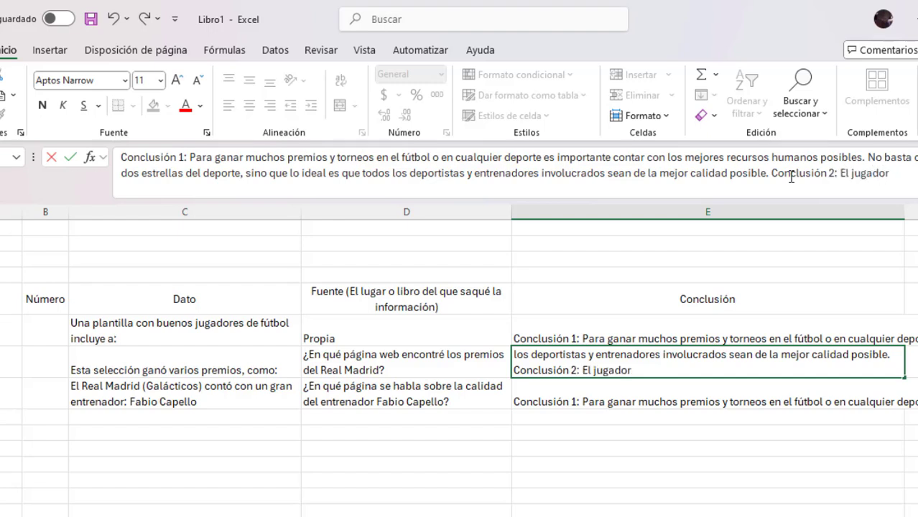
key(BackSpace)
key(BackSpace)
text(lk)
key(BackSpace)
text(ave par)
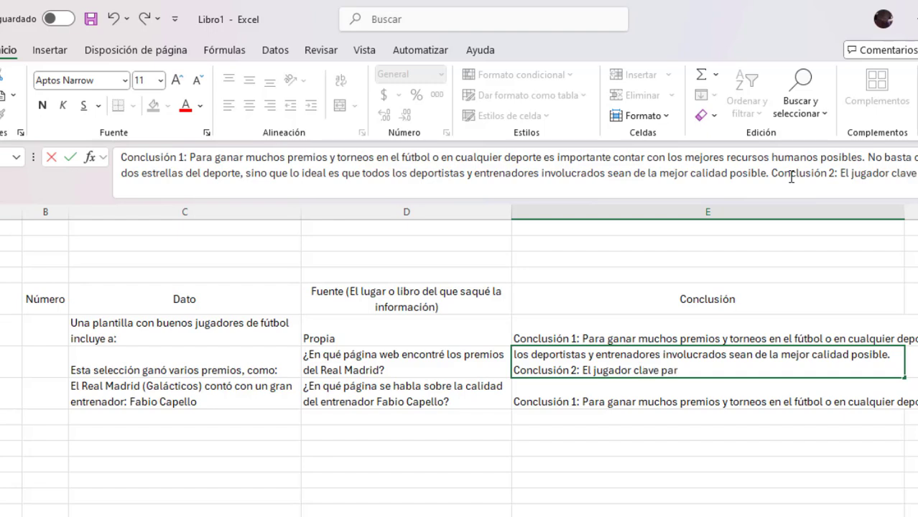
text(a hcer)
key(BackSpace)
key(BackSpace)
text(acer trunfar a)
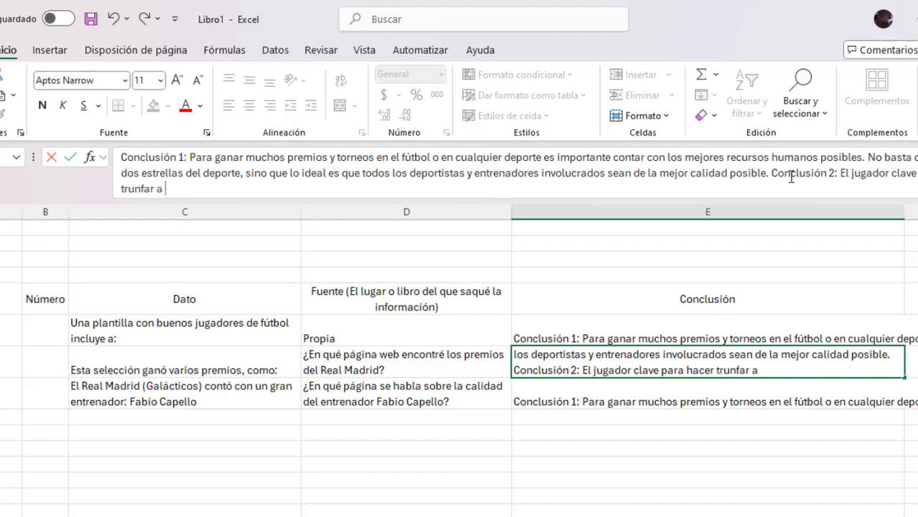
Correct the misspelled verb and finish the second conclusion in E7 with "triunfar al Real Madrid Galáctico fue:"
key(BackSpace)
key(BackSpace)
key(BackSpace)
key(BackSpace)
key(BackSpace)
key(BackSpace)
key(BackSpace)
key(BackSpace)
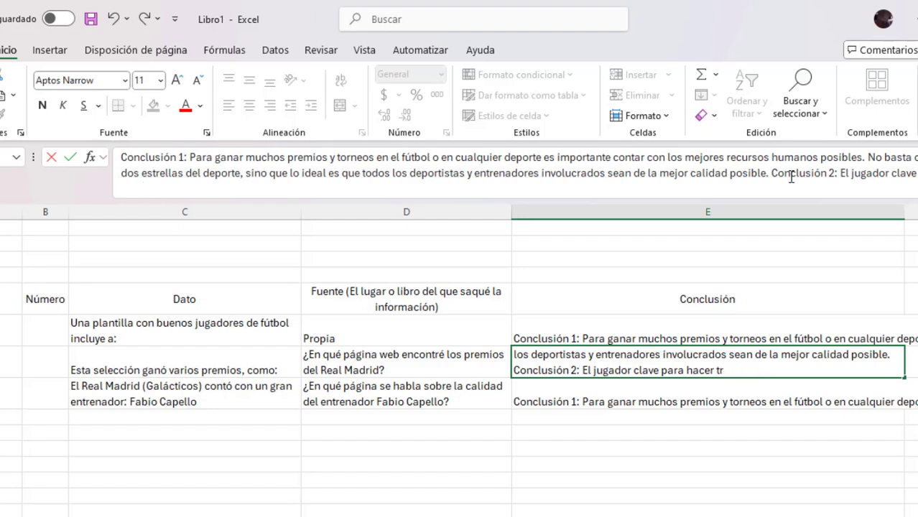
text(iunfar)
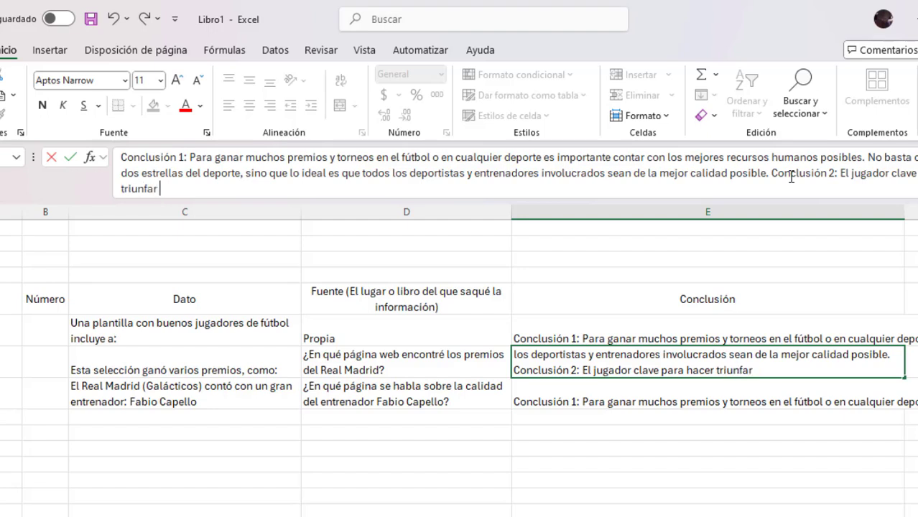
text( al Real MAdrid)
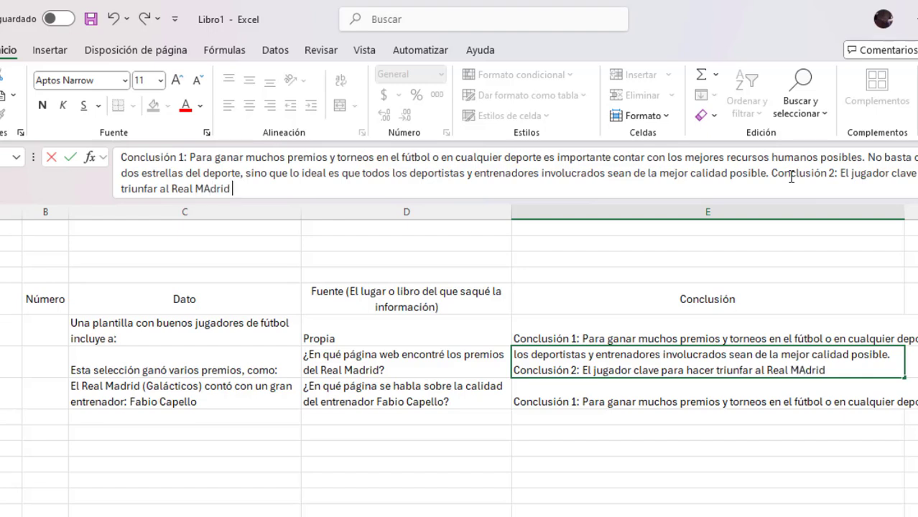
click(210, 189)
key(BackSpace)
text(adrid Galáctico fue:)
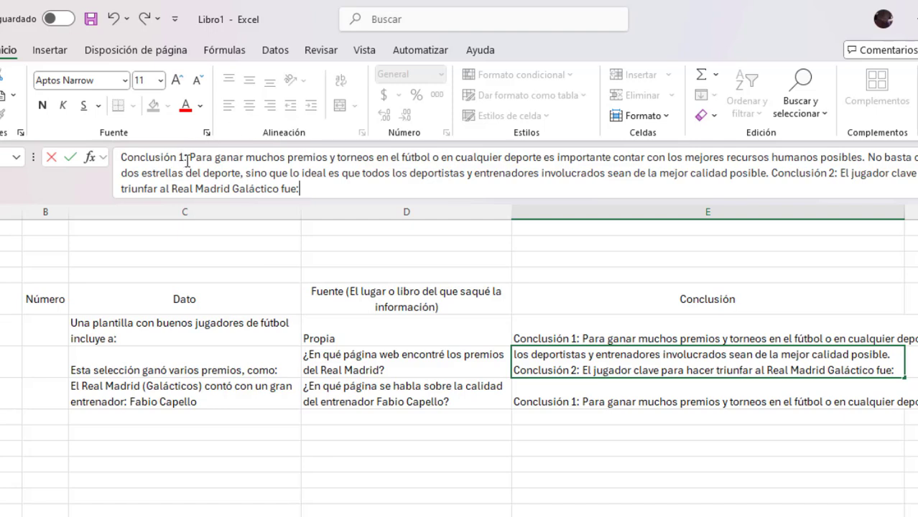
Make the labels "Conclusión 1" and "Conclusión 2:" bold within the text of E7 and commit the entry
drag(185, 158, 117, 159)
click(42, 106)
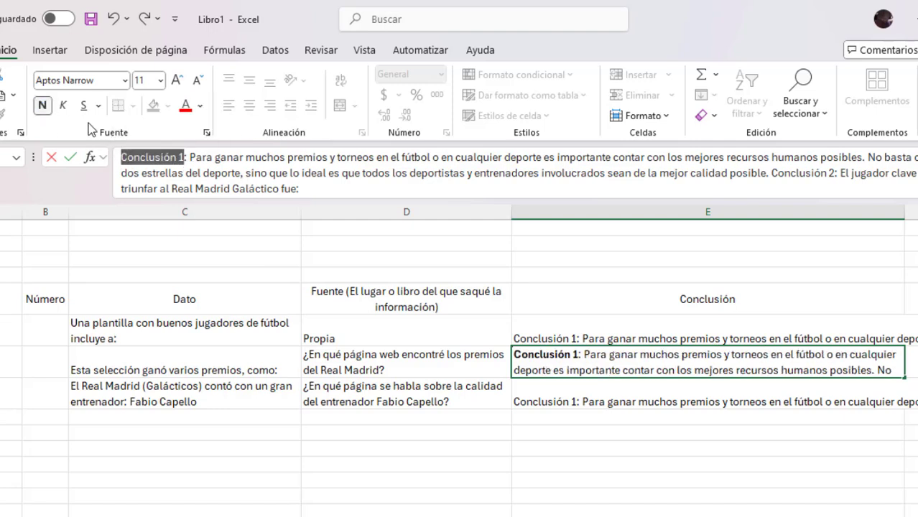
drag(770, 172, 838, 173)
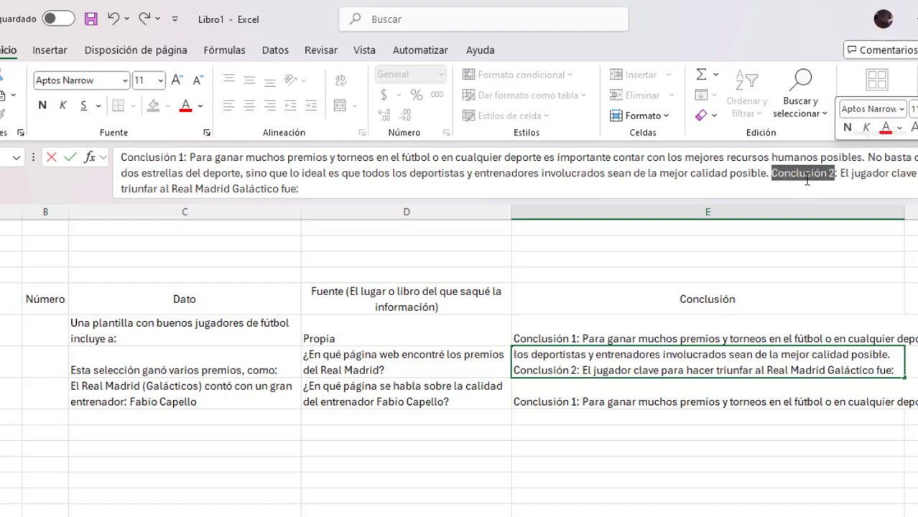
drag(770, 173, 839, 173)
click(43, 105)
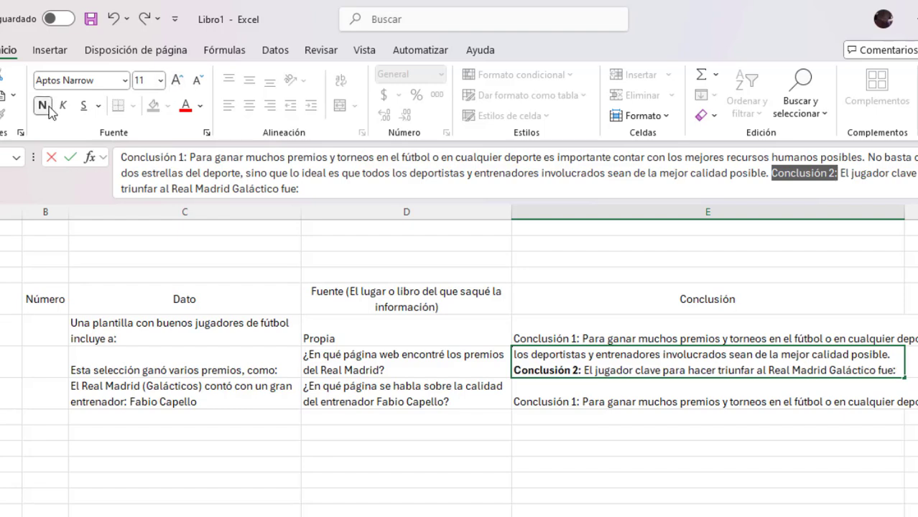
click(170, 158)
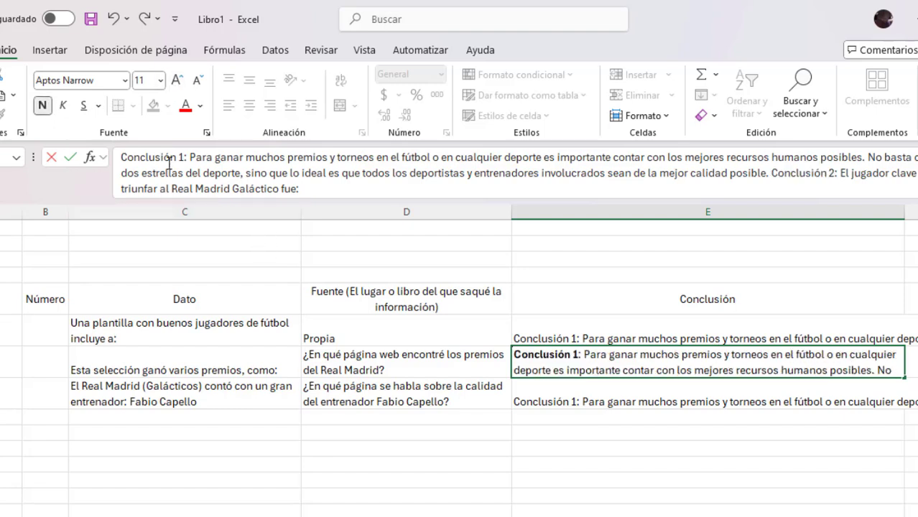
drag(172, 157, 189, 158)
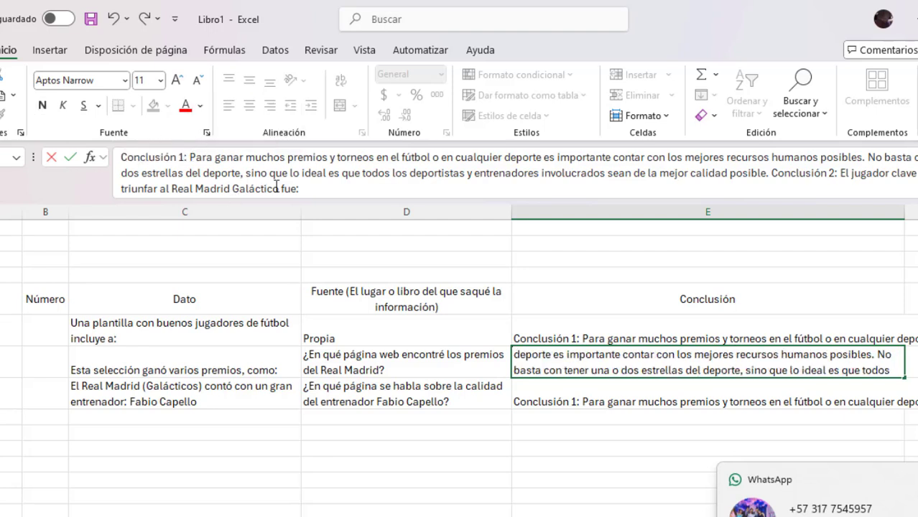
click(552, 340)
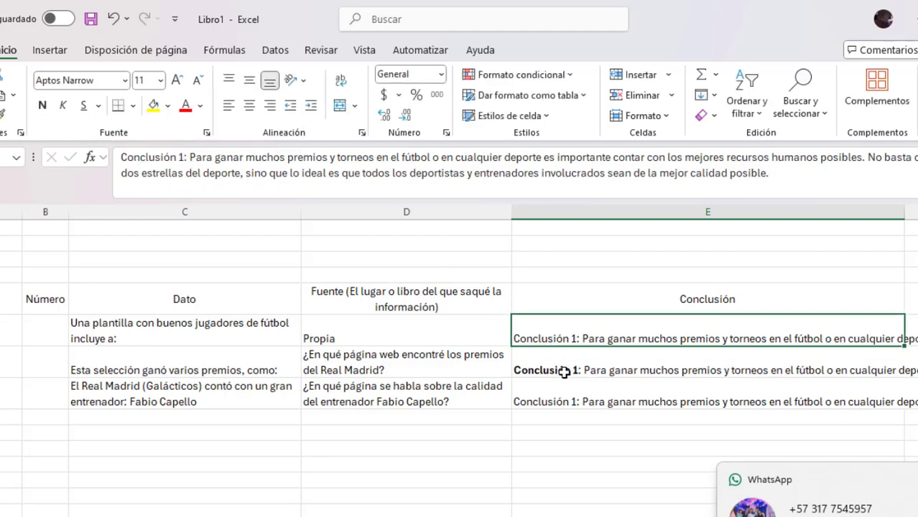
Move the extended conclusion with bold labels from E7 to E6, replacing the text there
click(557, 365)
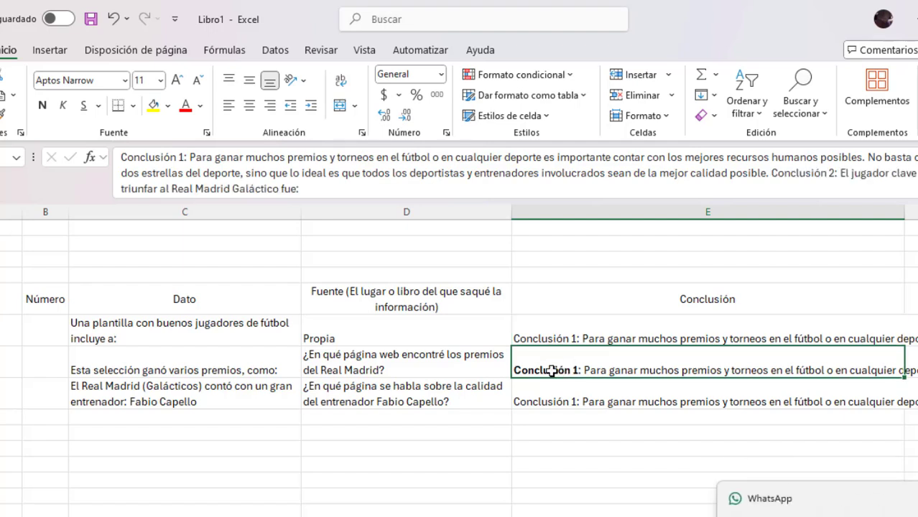
click(548, 340)
click(538, 372)
key(ctrl+c)
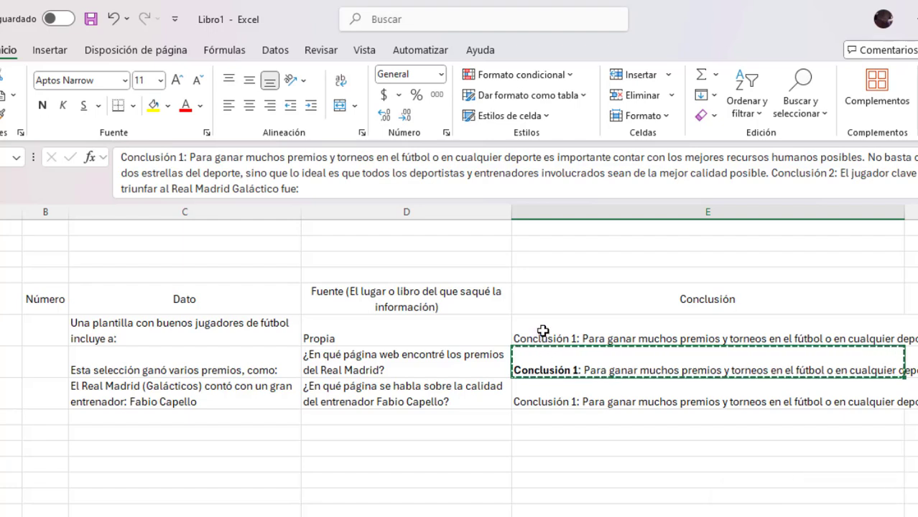
click(544, 333)
key(ctrl+v)
Copy the plain conclusion from E8 into the emptied cell E7
click(550, 404)
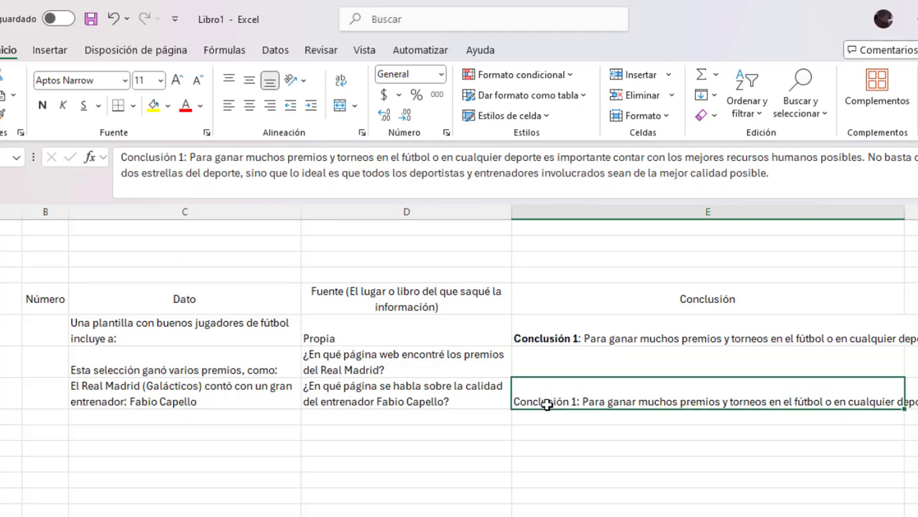
key(ctrl+x)
click(548, 359)
key(ctrl+v)
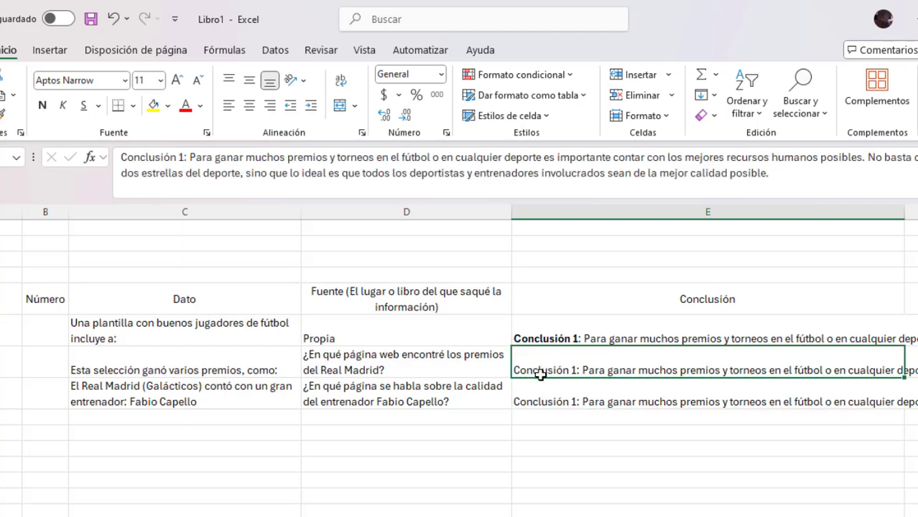
Turn on text wrapping for the three conclusion cells E6 to E8
click(134, 322)
click(660, 335)
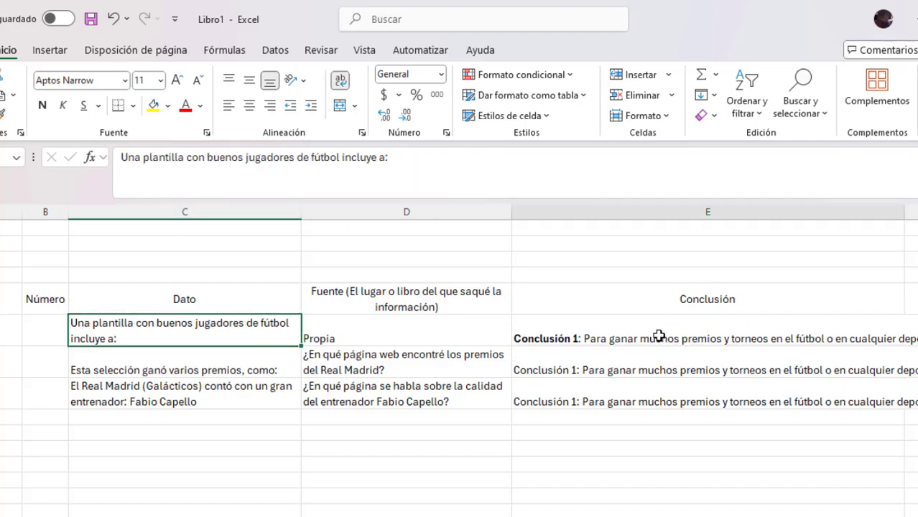
drag(565, 333, 565, 399)
click(339, 81)
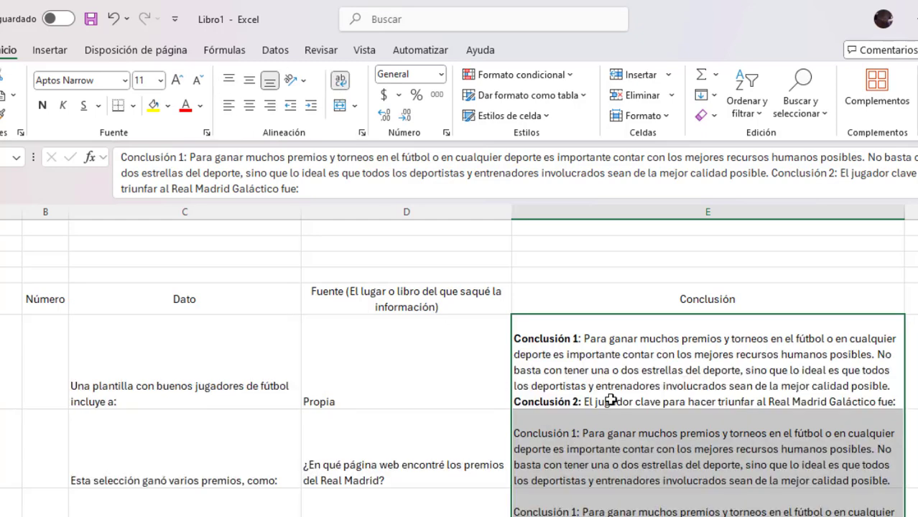
Number the three data rows 1, 2 and 3 in the Número column
click(54, 333)
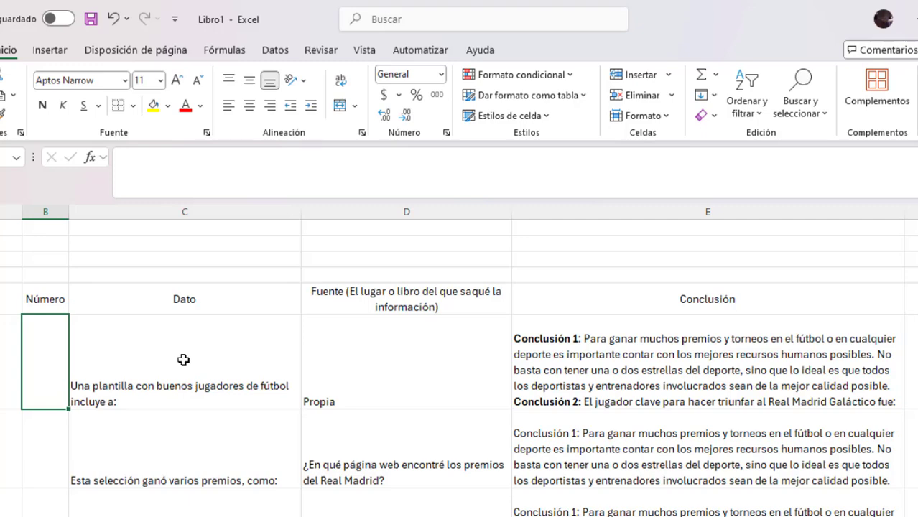
text(1)
key(Return)
text(2)
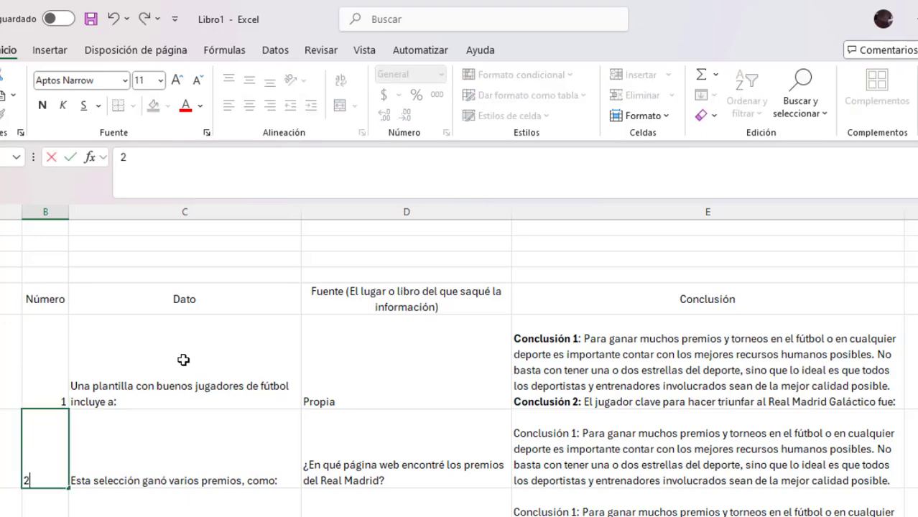
key(Return)
text(3)
key(Return)
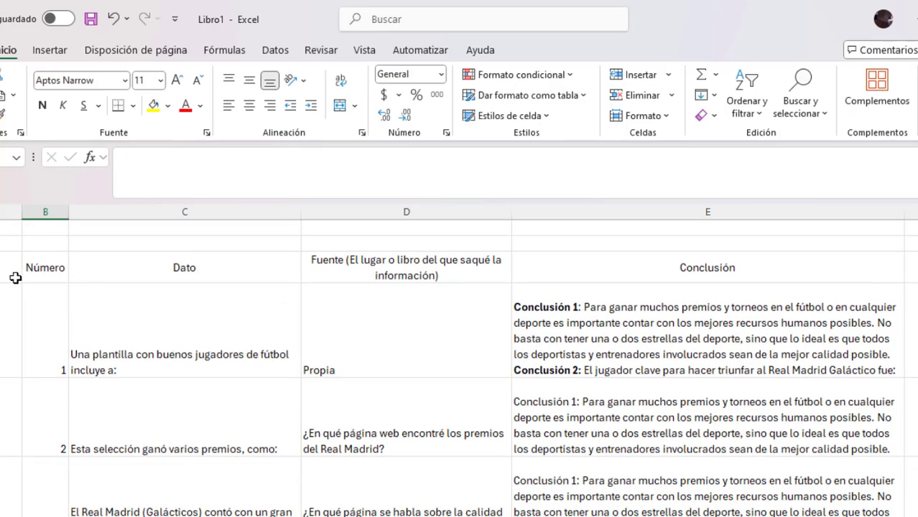
Center the Número, Dato and Fuente entries of the three data rows horizontally and vertically
drag(45, 298, 66, 506)
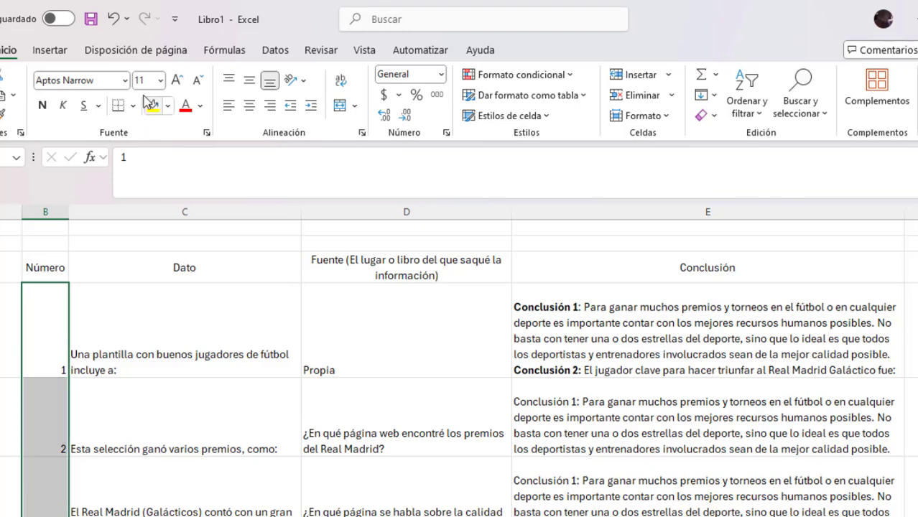
click(250, 80)
click(249, 106)
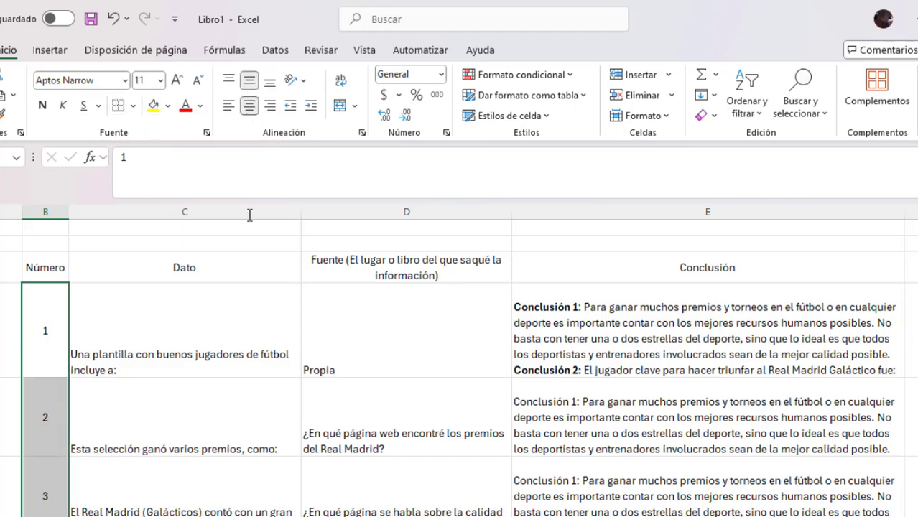
drag(165, 318, 401, 488)
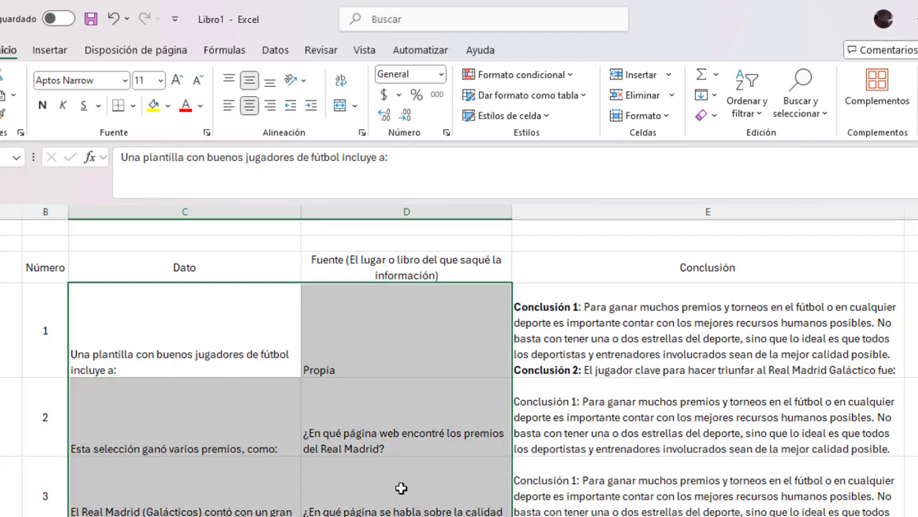
click(249, 80)
click(249, 105)
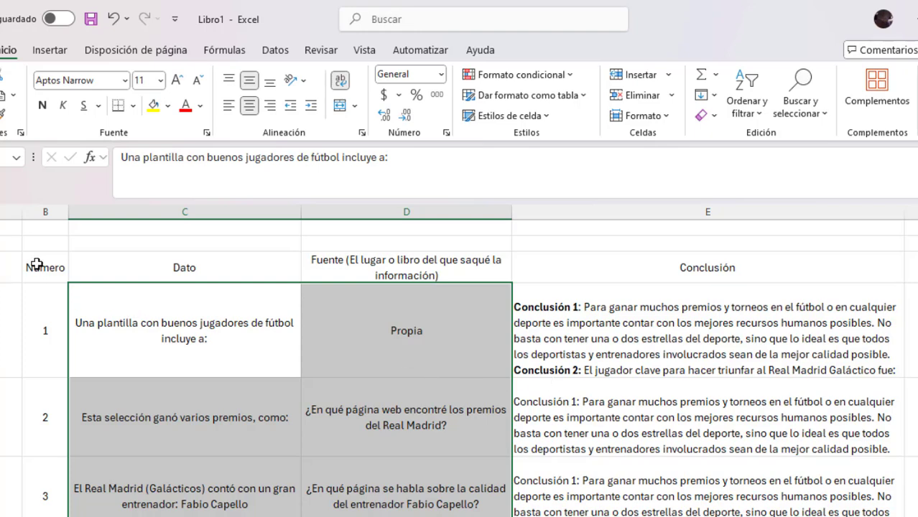
Format the header row from Número to Conclusión in bold with font size 14
drag(36, 265, 733, 254)
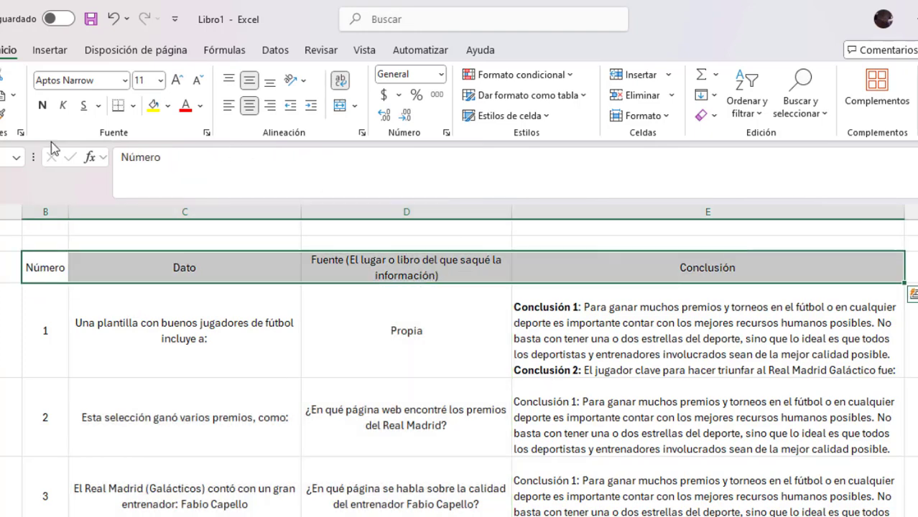
click(42, 106)
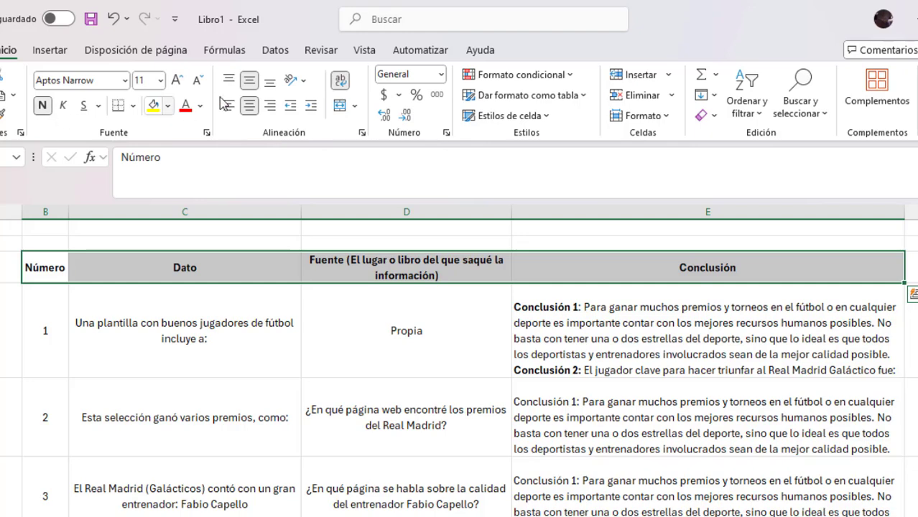
click(177, 80)
click(177, 79)
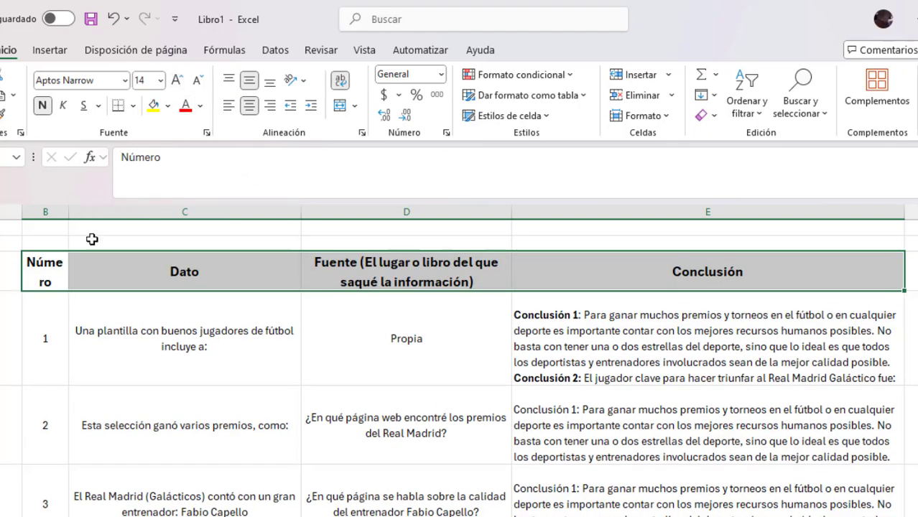
Reduce the font size of the Número header cell to 12 so the word fits on one line
click(63, 267)
click(197, 79)
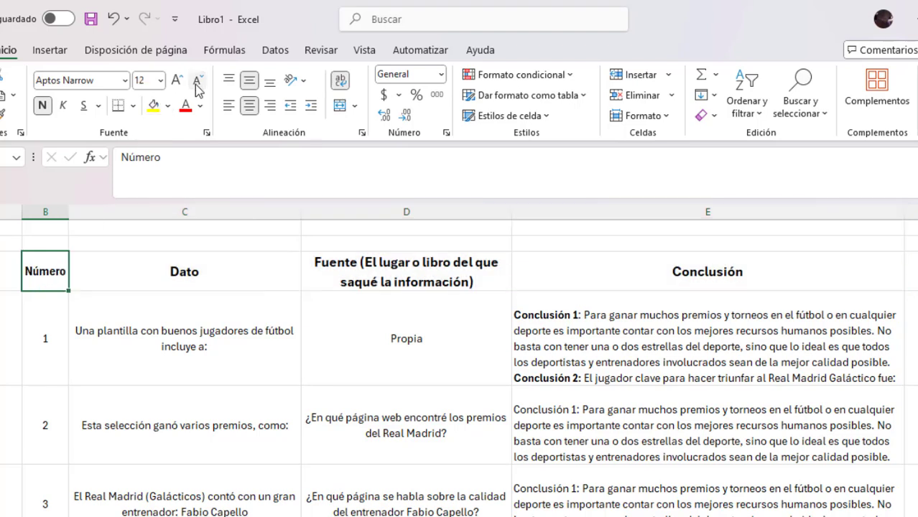
click(198, 87)
click(179, 82)
Review the table's header row and the Dato, Fuente and Conclusión entries of the three data rows
drag(58, 270, 666, 263)
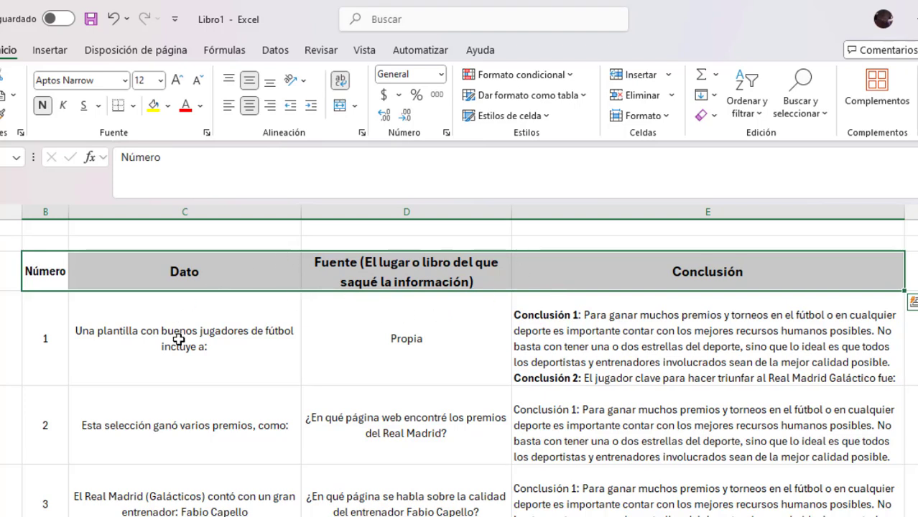
scroll(219, 372, down, 3)
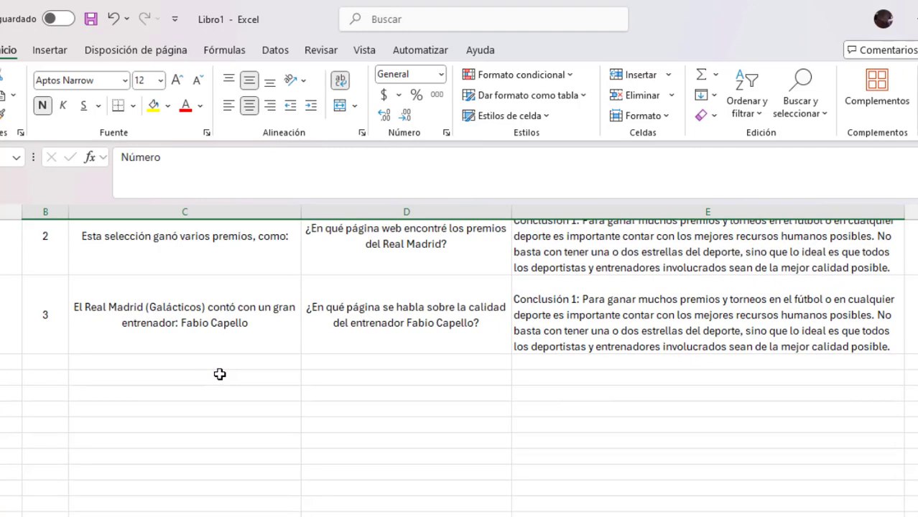
scroll(219, 373, up, 4)
scroll(210, 355, down, 2)
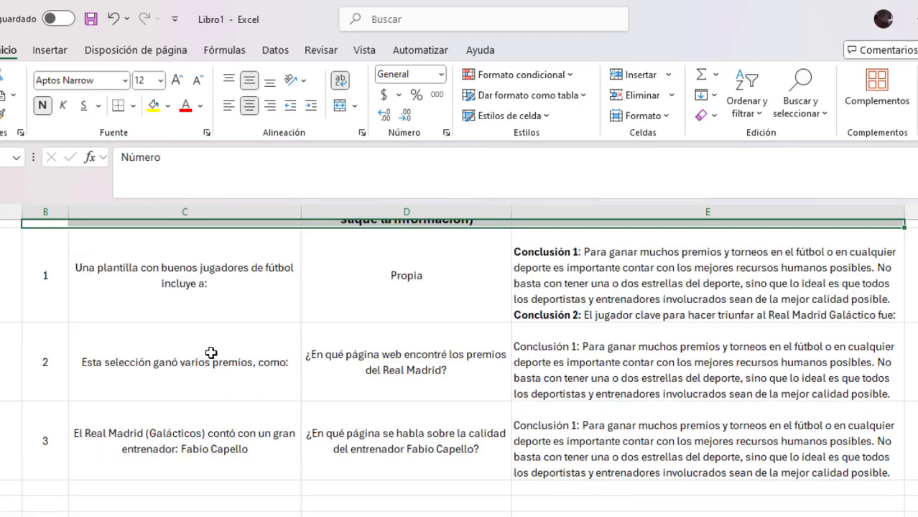
scroll(204, 337, up, 1)
click(192, 319)
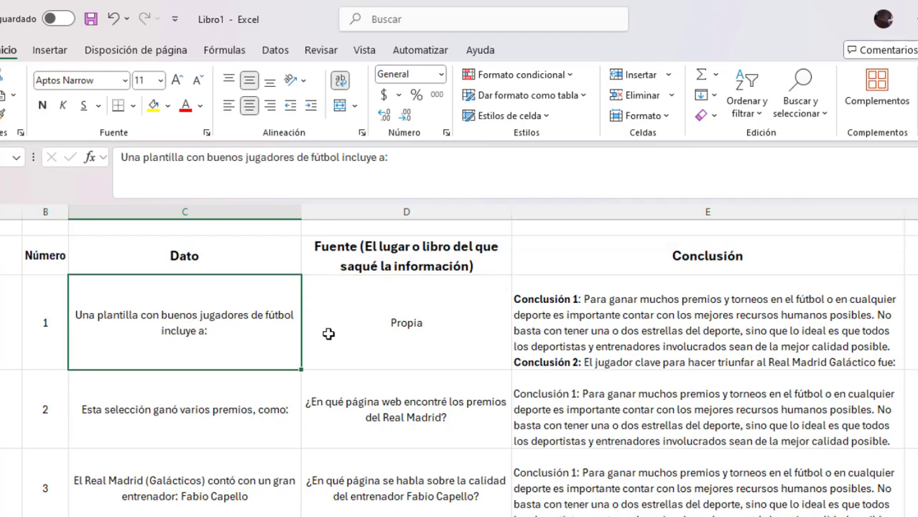
click(616, 328)
click(226, 338)
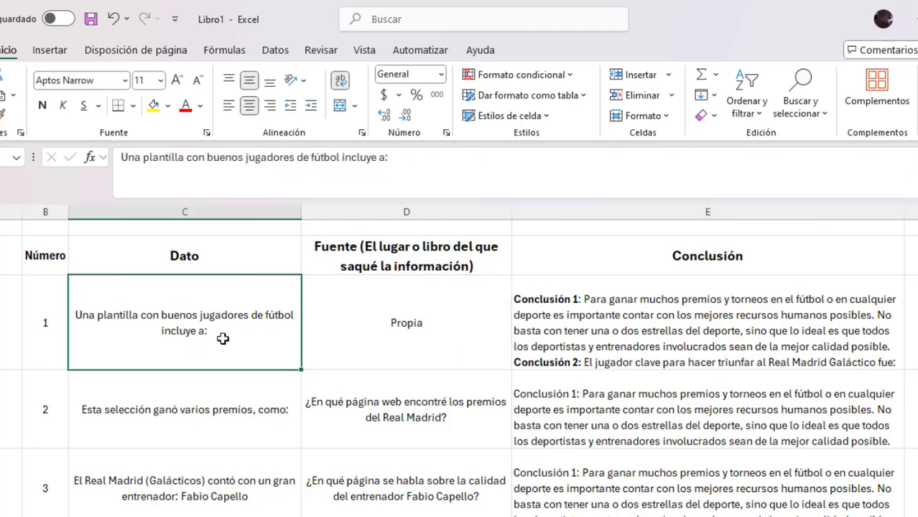